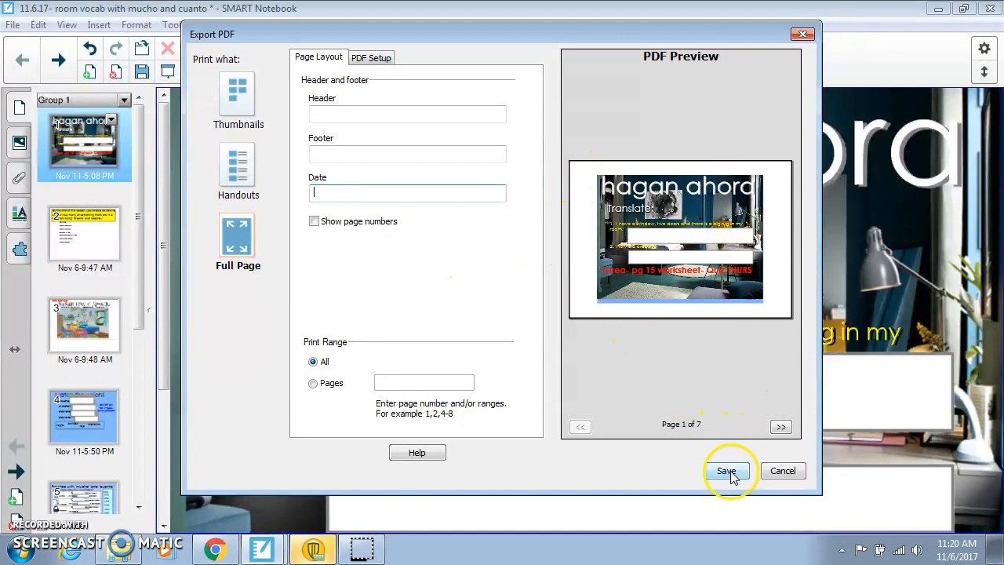
left_click(727, 473)
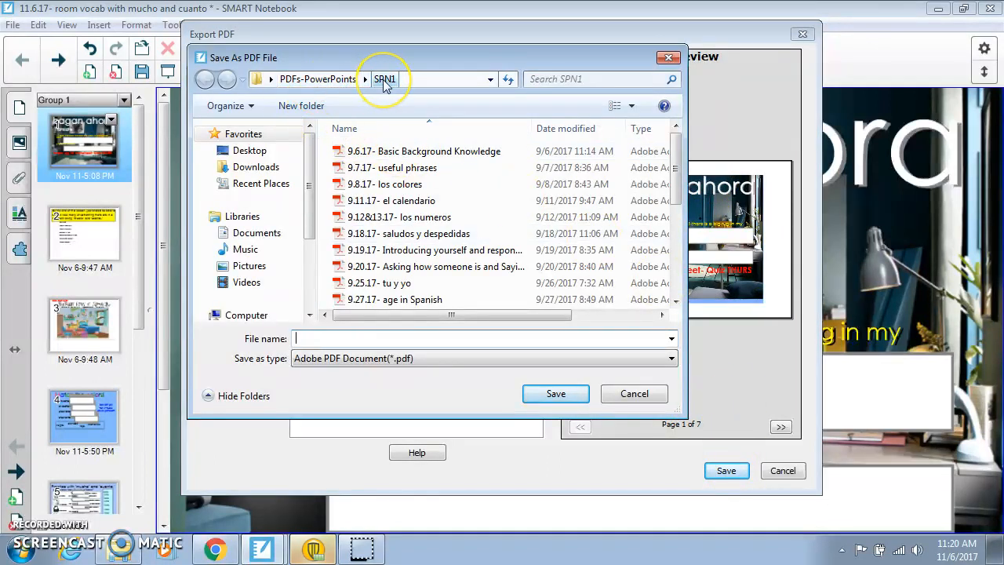
left_click(316, 81)
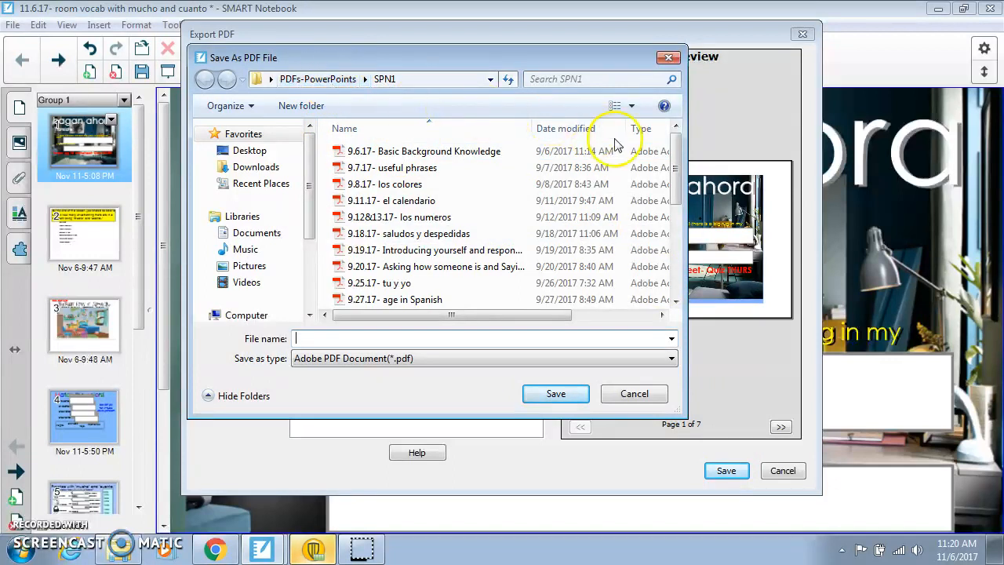
left_click_drag(676, 159, 675, 259)
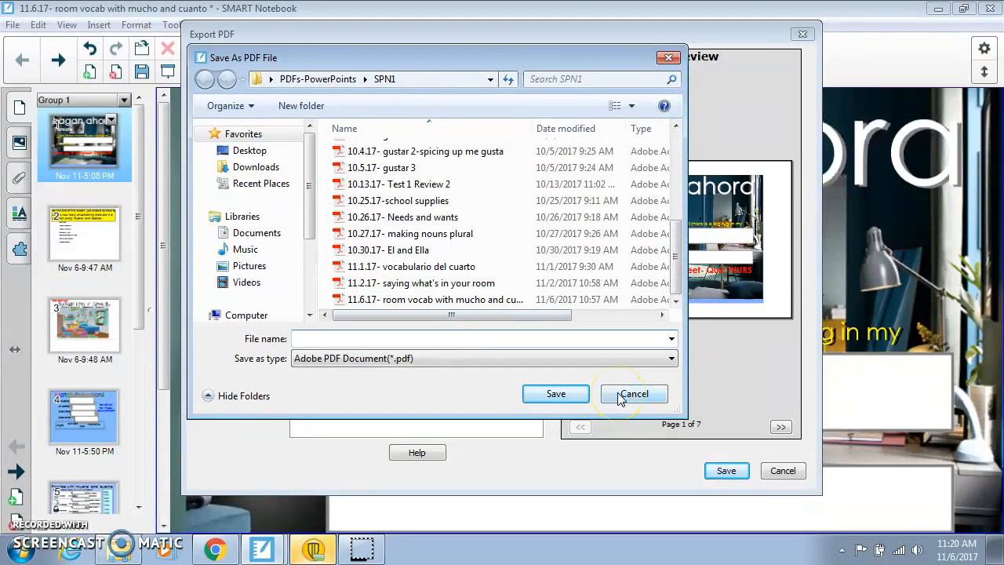
right_click(346, 338)
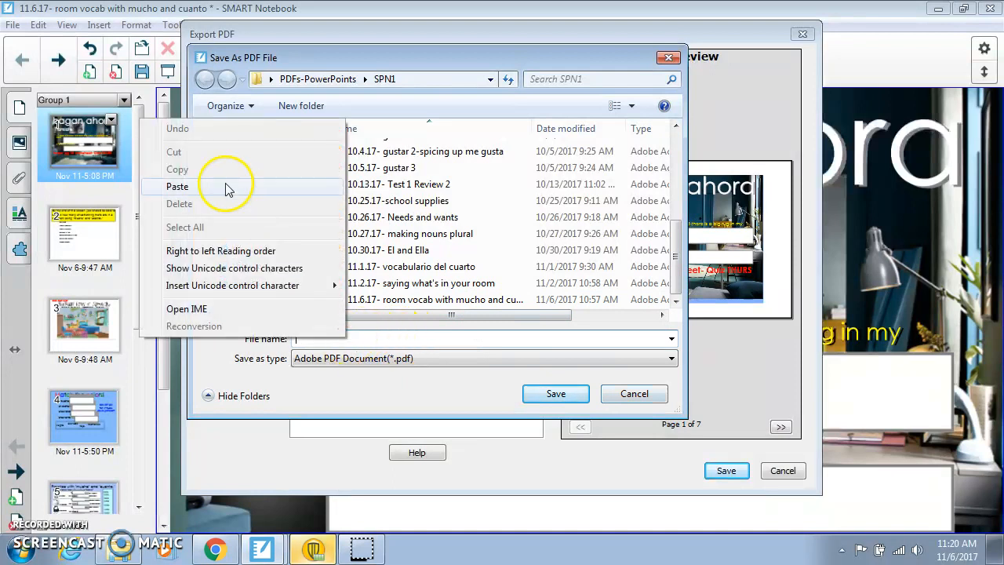
left_click(235, 197)
left_click(660, 398)
left_click(801, 35)
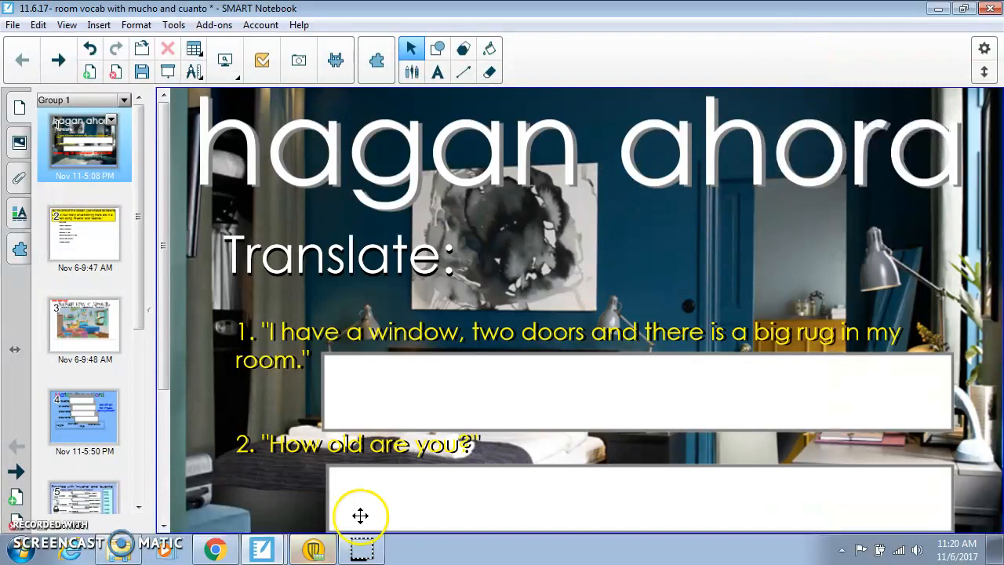
- Switch to Google Drive in Chrome and browse to the newest PDFs in the Notes folder inside 2. SPN1
left_click(212, 549)
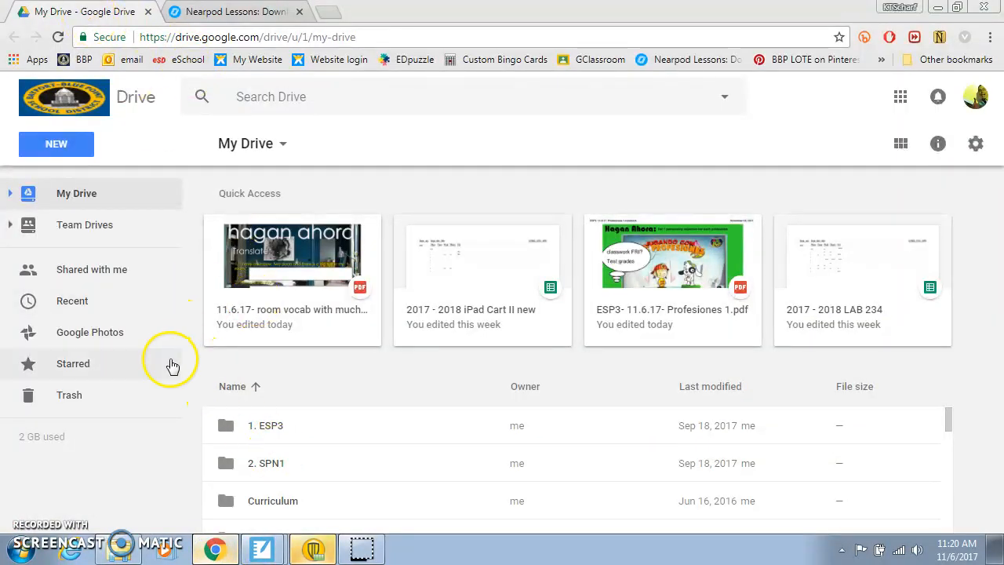
double_click(276, 466)
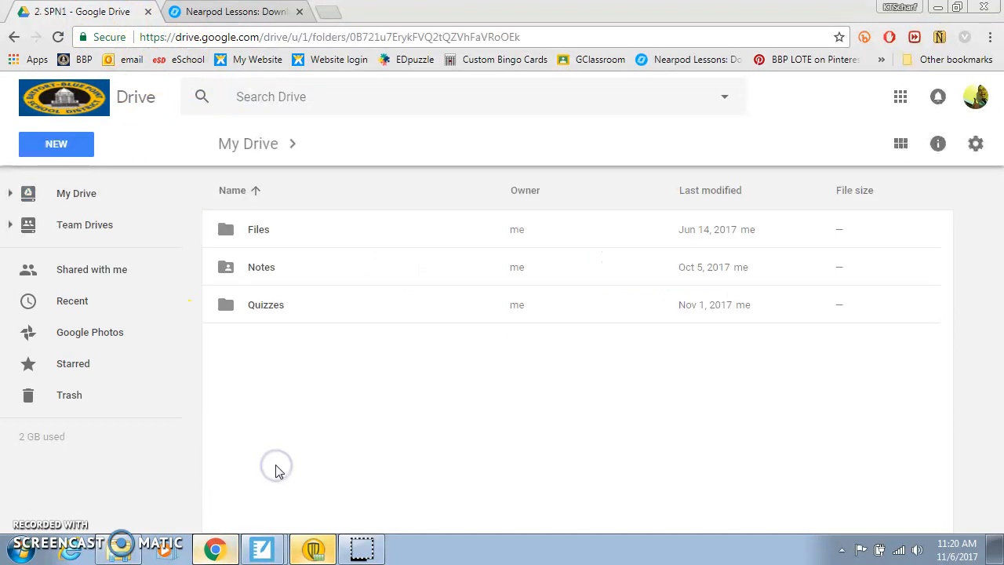
double_click(255, 269)
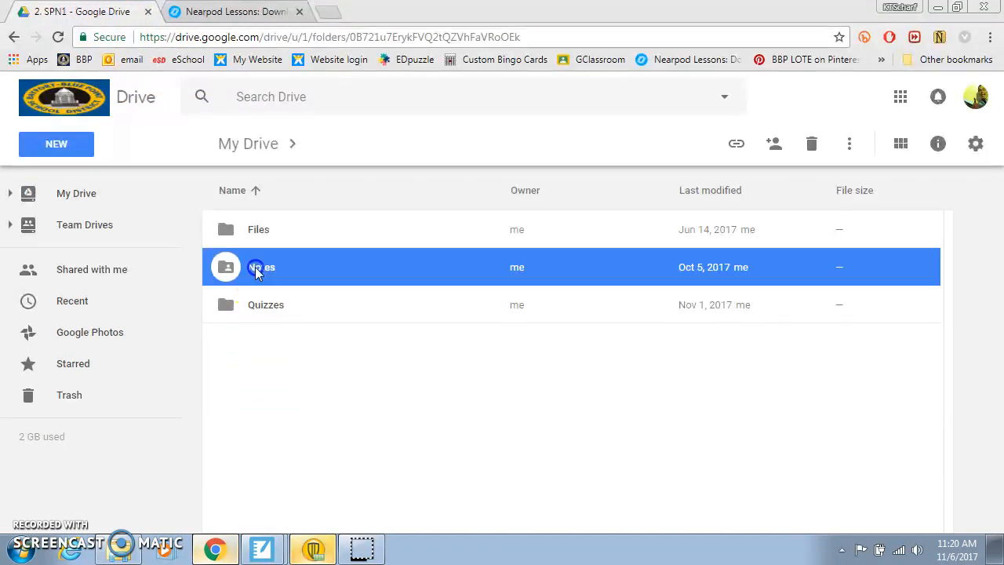
left_click_drag(951, 246, 924, 459)
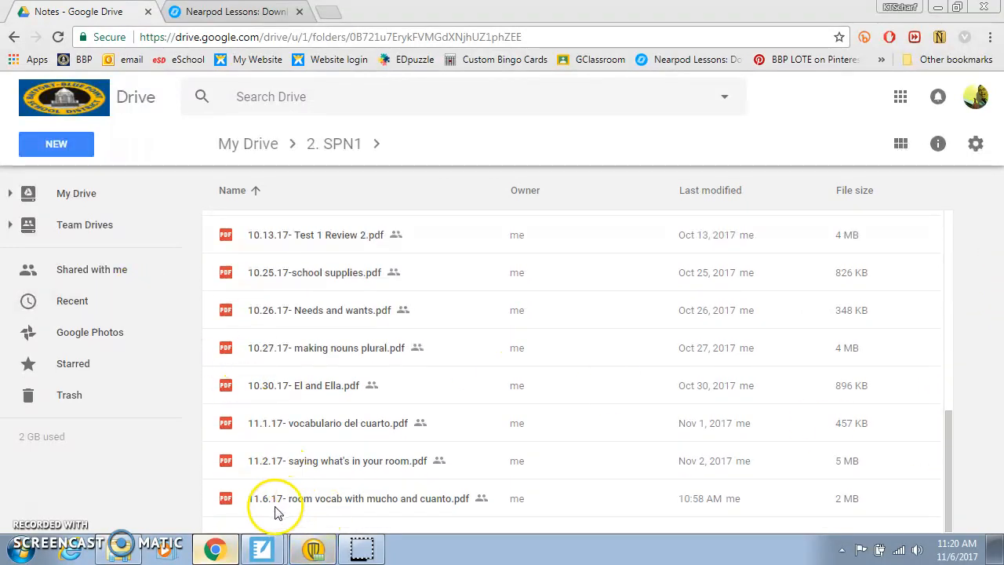
left_click(61, 146)
left_click(84, 218)
left_click_drag(488, 139, 488, 202)
left_click(283, 271)
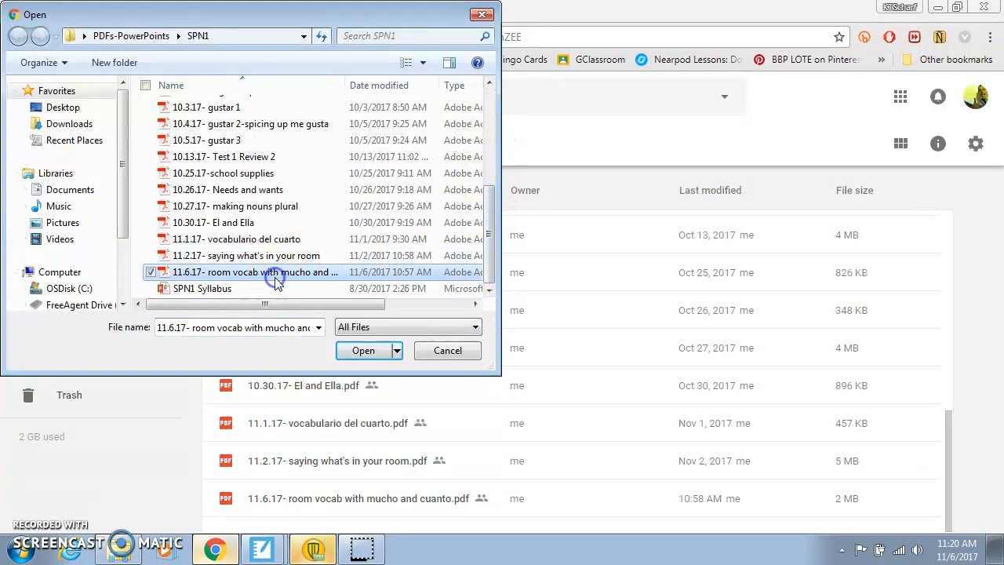
left_click(448, 358)
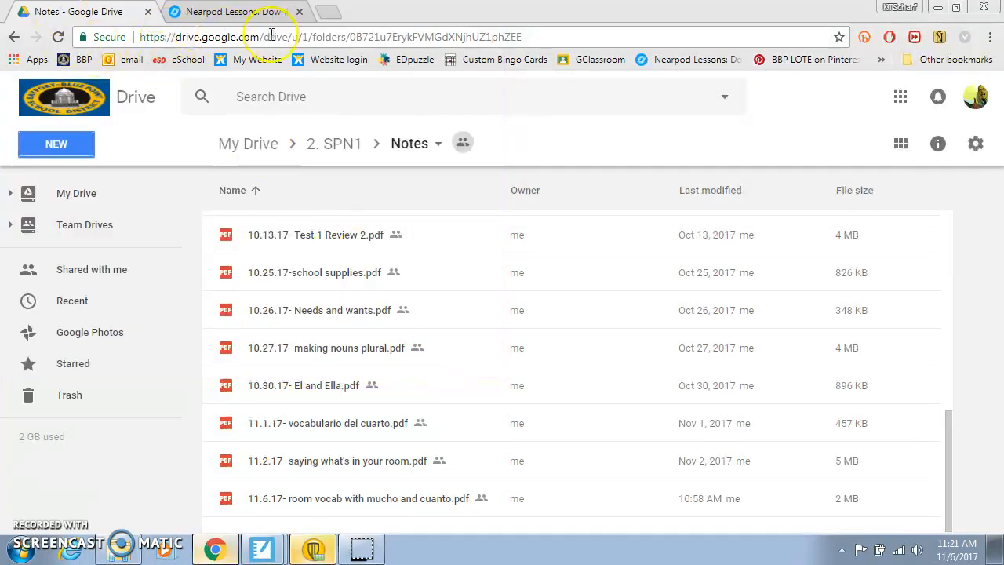
- Switch to Nearpod, create a new lesson, and choose Google Drive as the upload source with the school Google account
left_click(236, 12)
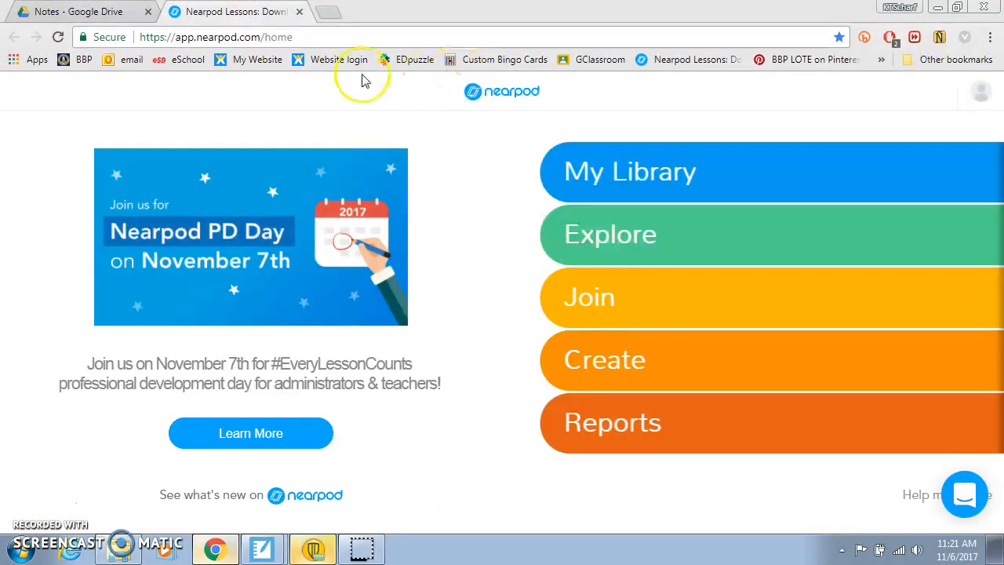
left_click(629, 359)
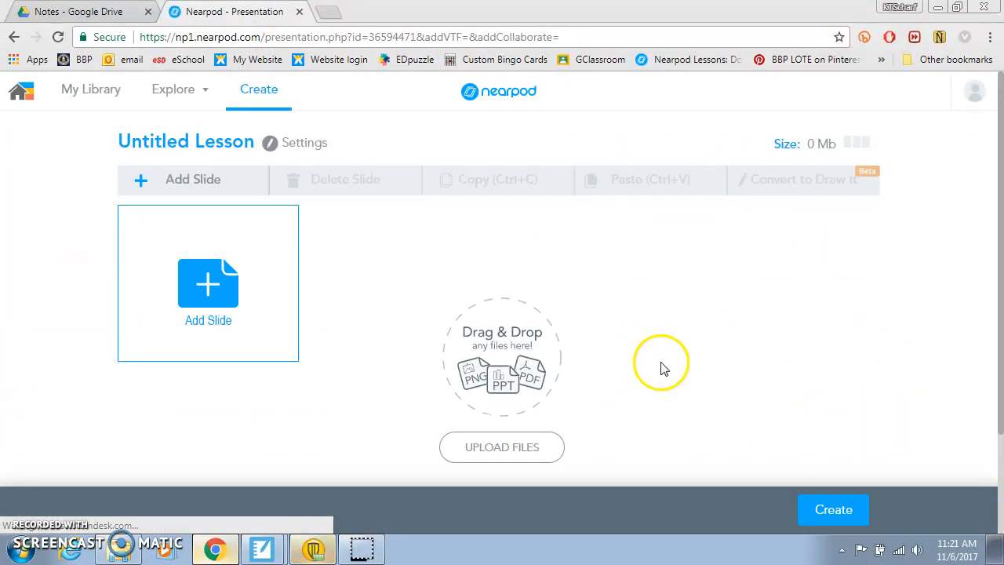
left_click(497, 448)
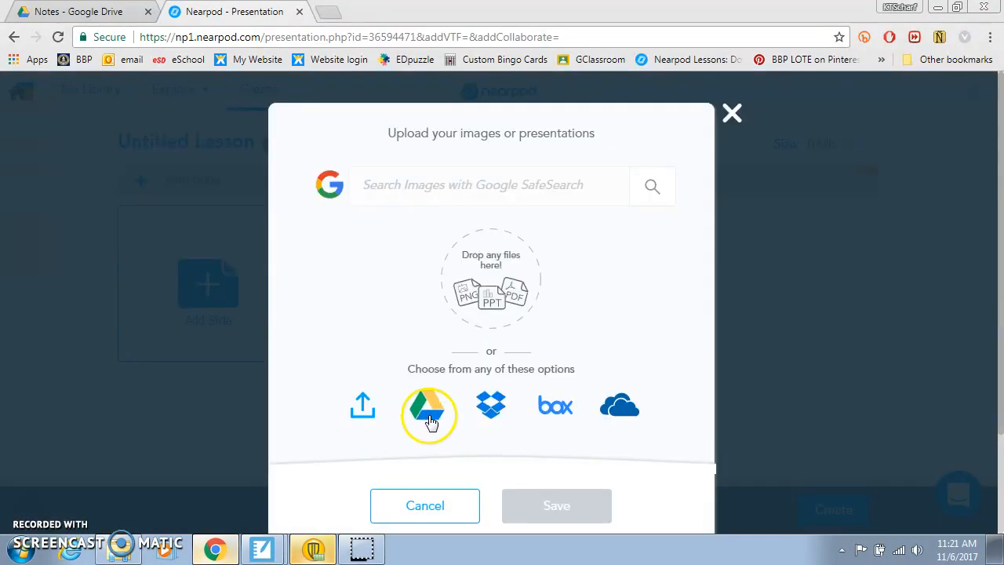
left_click(430, 421)
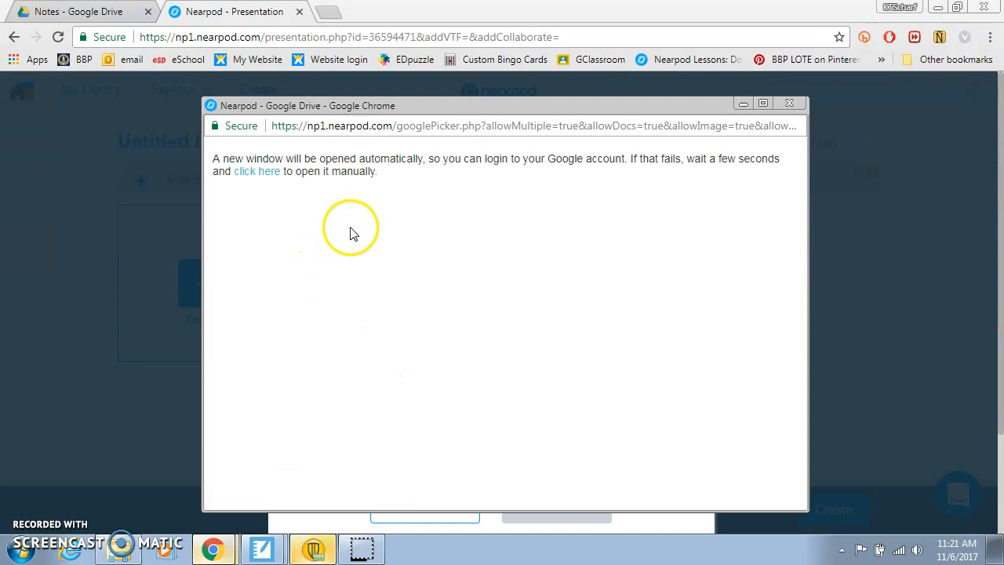
left_click(266, 179)
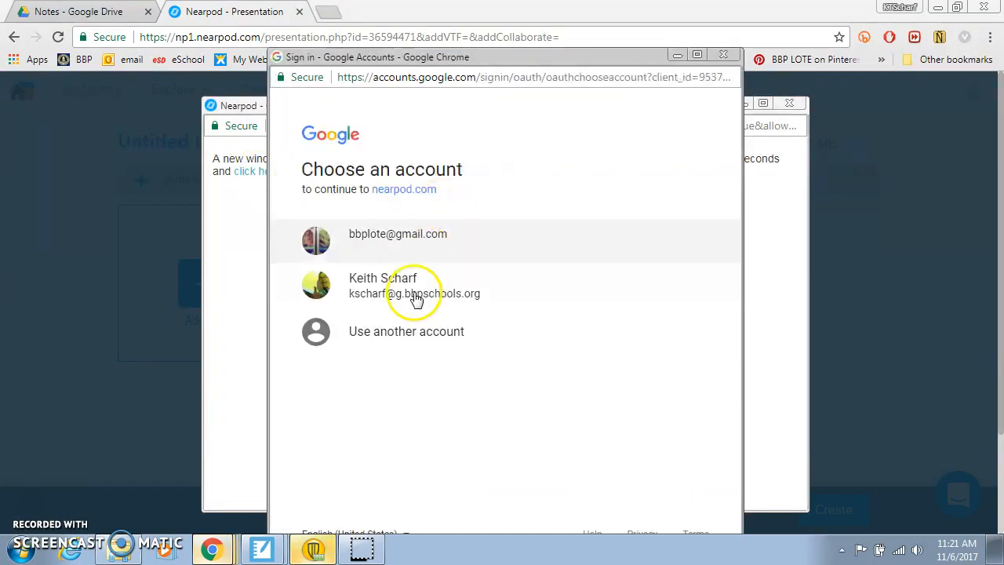
left_click(381, 287)
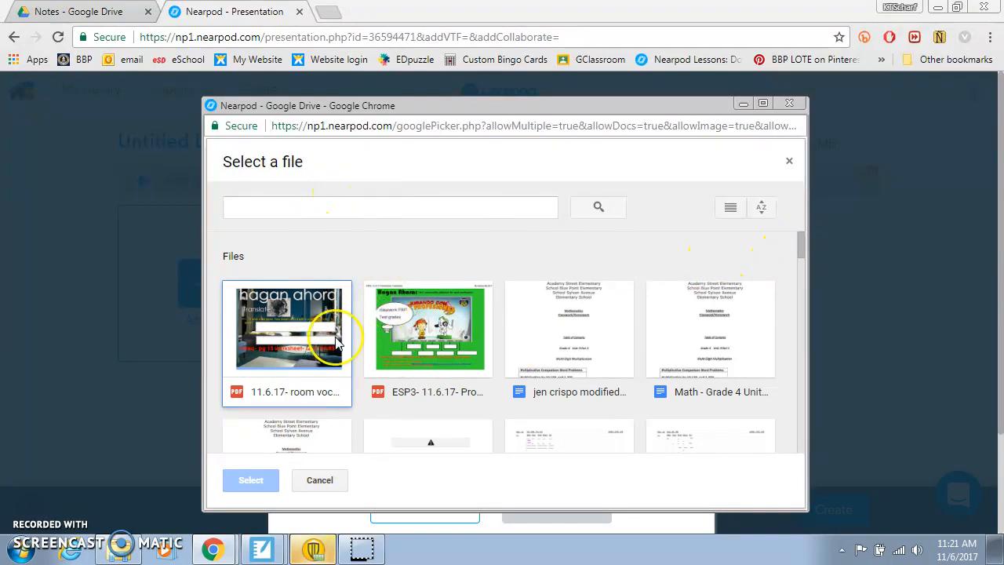
- Import the 11.6.17 room vocab PDF from Google Drive into the lesson as separate slides
left_click(293, 335)
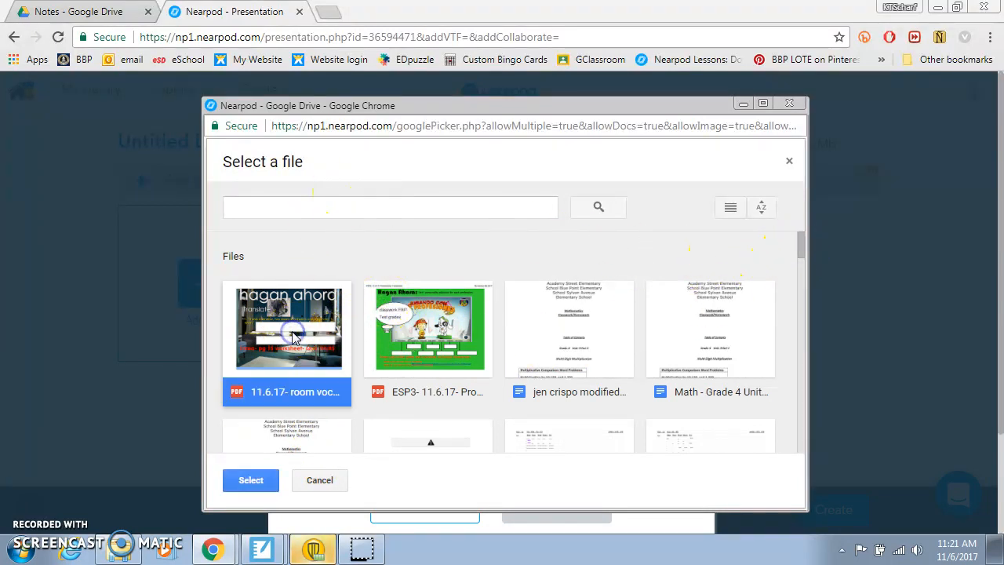
left_click(252, 480)
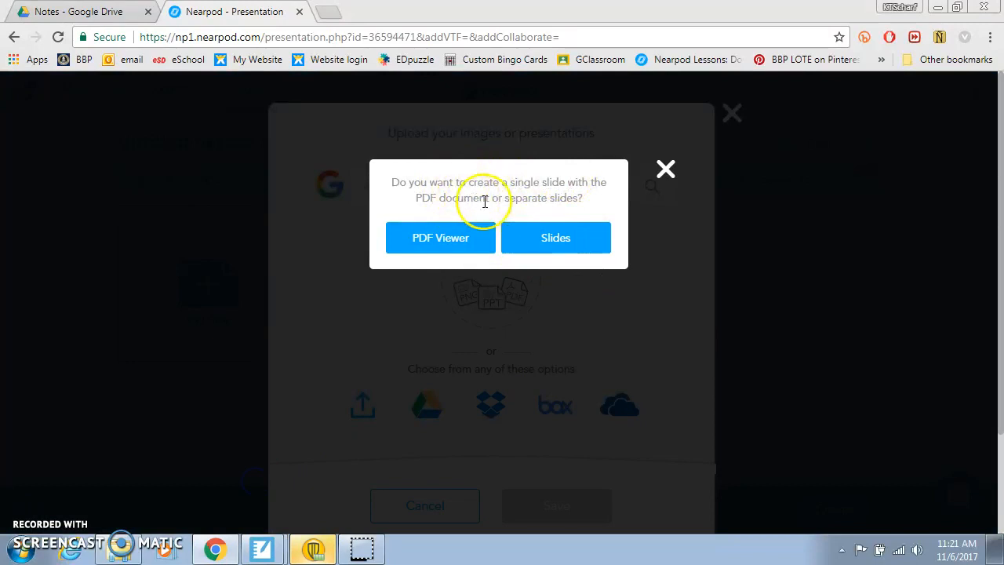
left_click(555, 233)
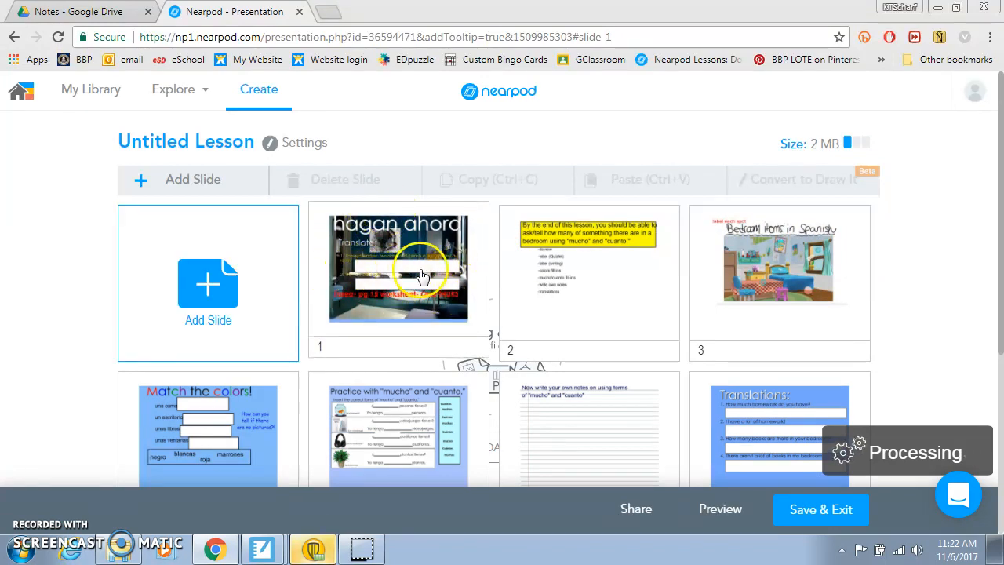
- Convert slide 1 of the lesson to a Draw It activity without keeping a copy of the original slide
left_click(377, 275)
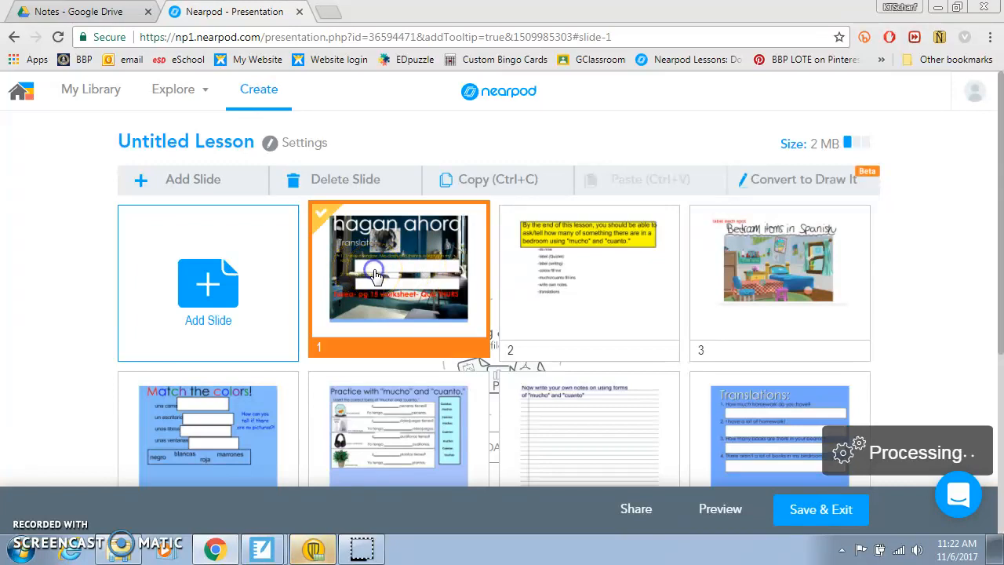
left_click(764, 188)
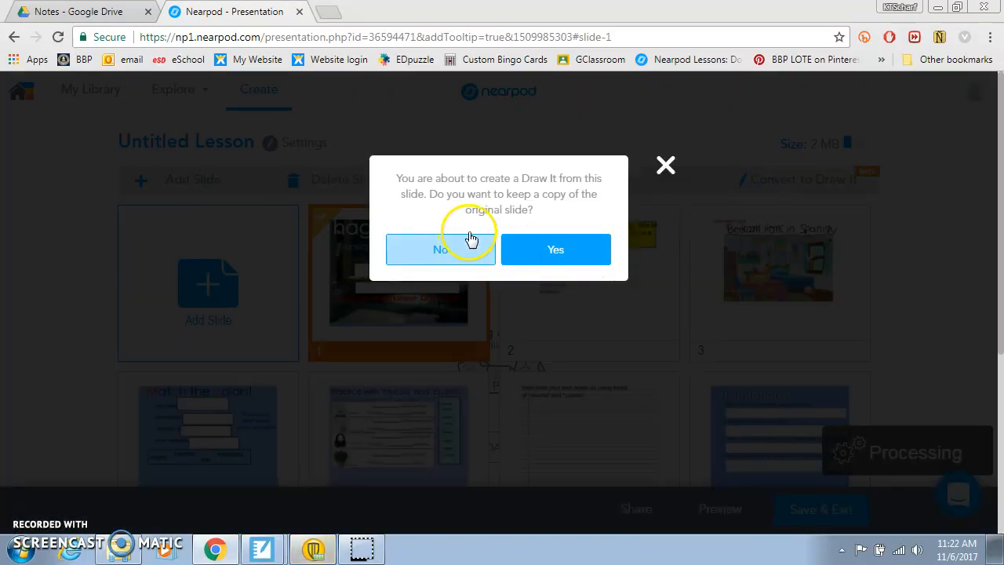
left_click(450, 250)
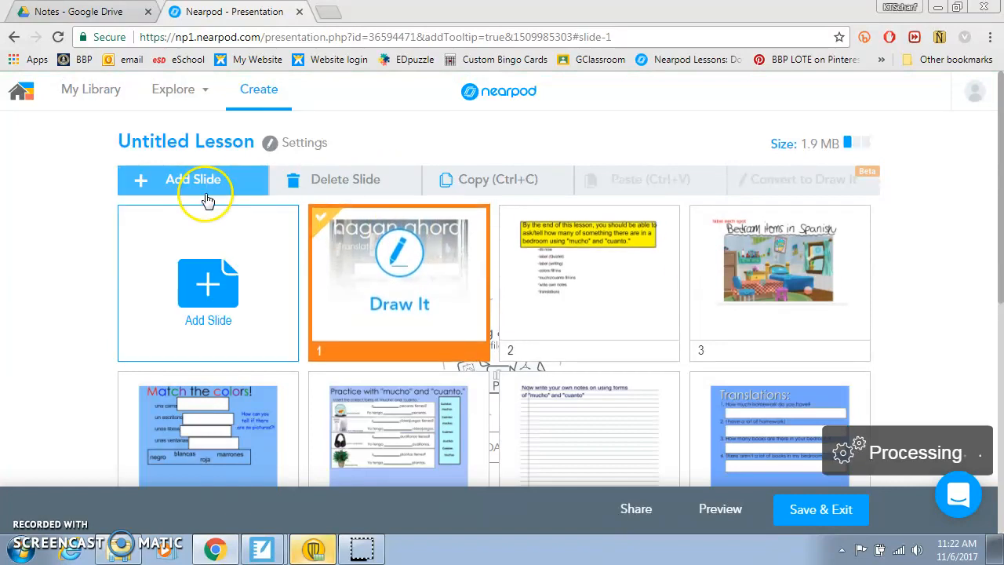
- Start adding a web content slide to the lesson and open the Quizlet sets page in a new browser tab
left_click(222, 275)
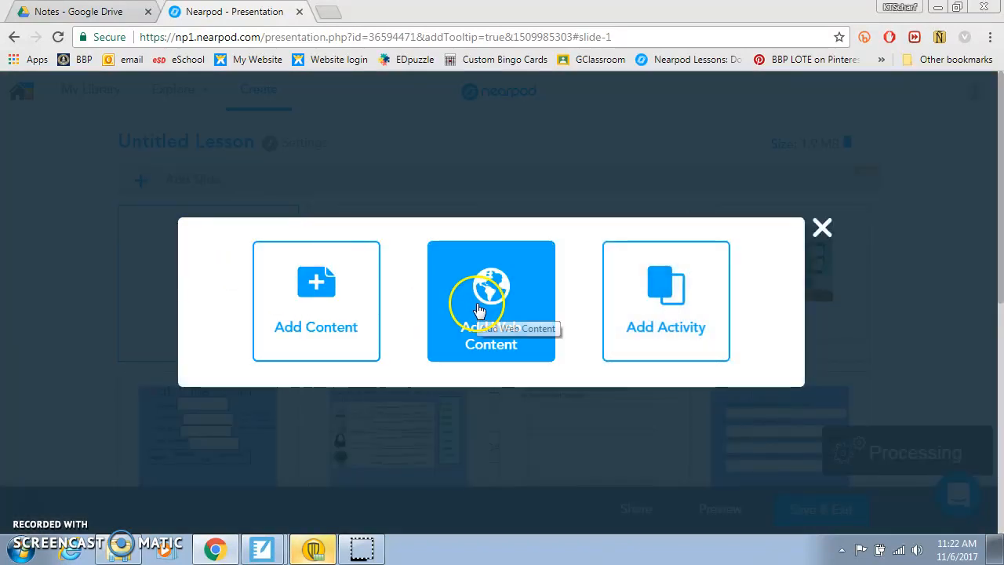
left_click(480, 306)
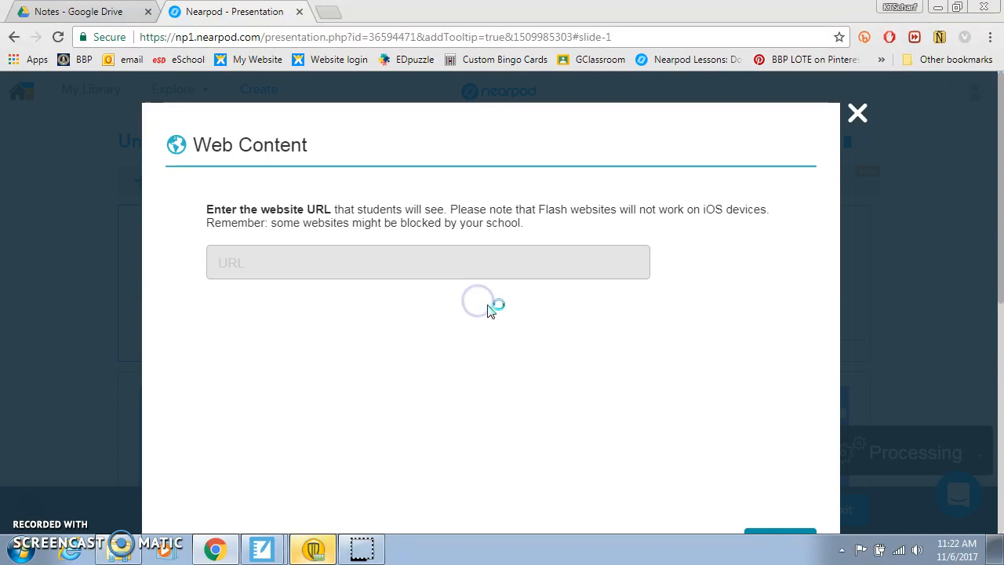
left_click(333, 13)
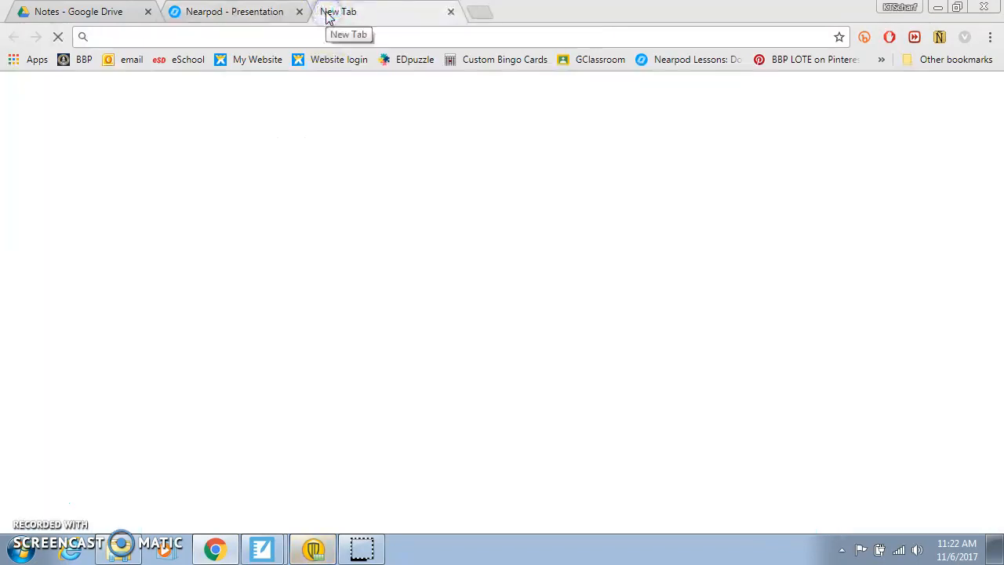
type("quizl")
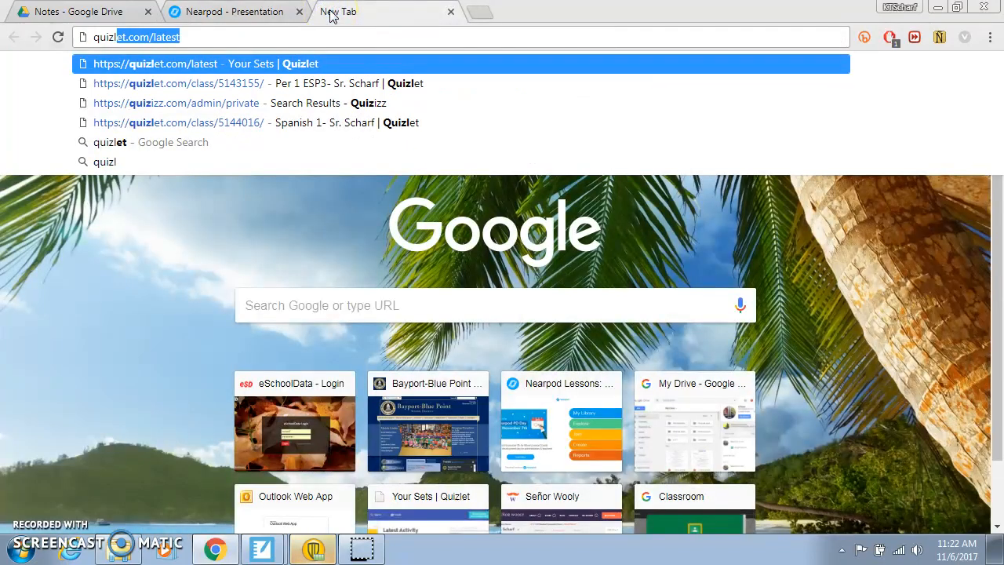
type("et")
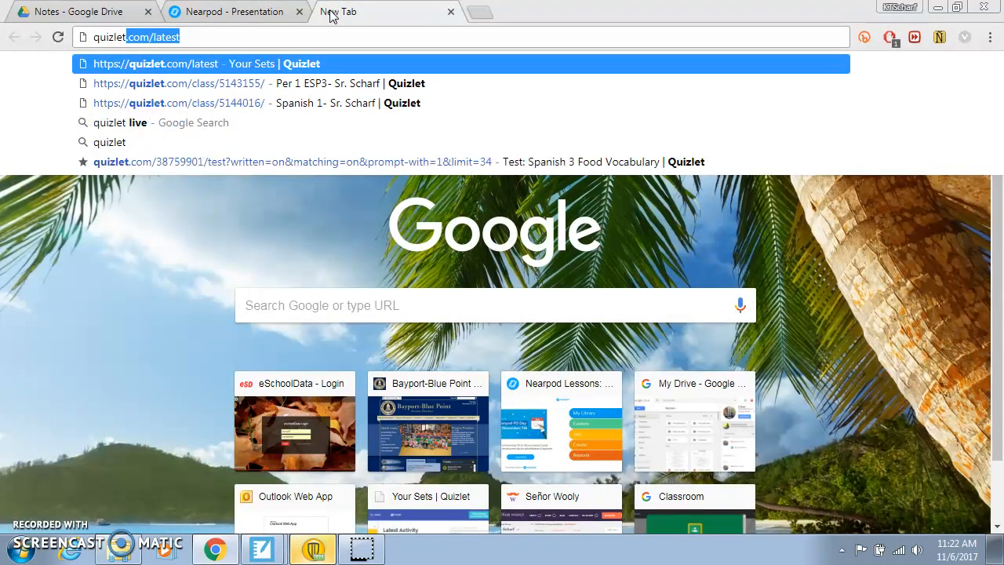
left_click(186, 66)
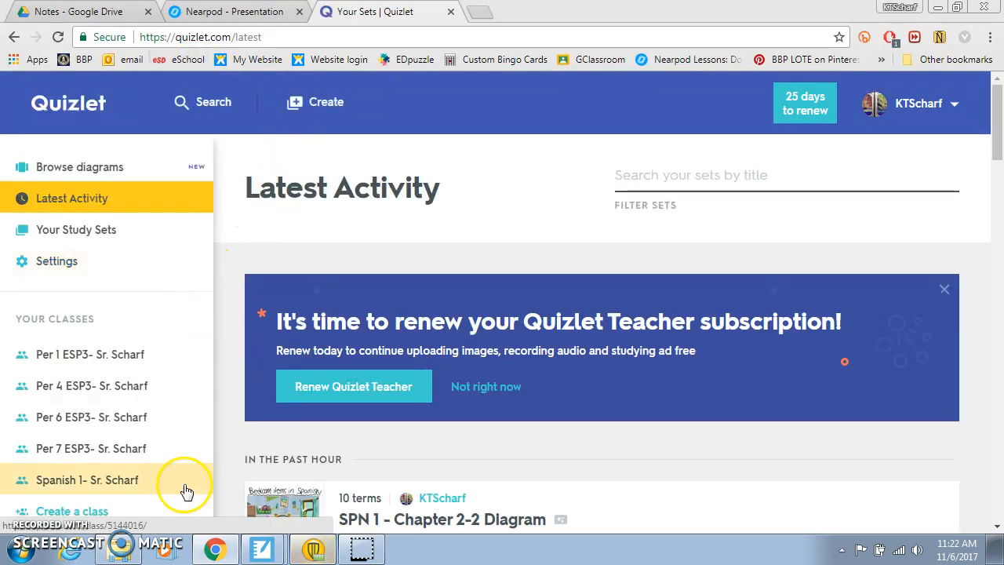
- Open the Match game of the SPN 1 - Chapter 2-2 Diagram set from the Spanish 1 class
left_click(96, 481)
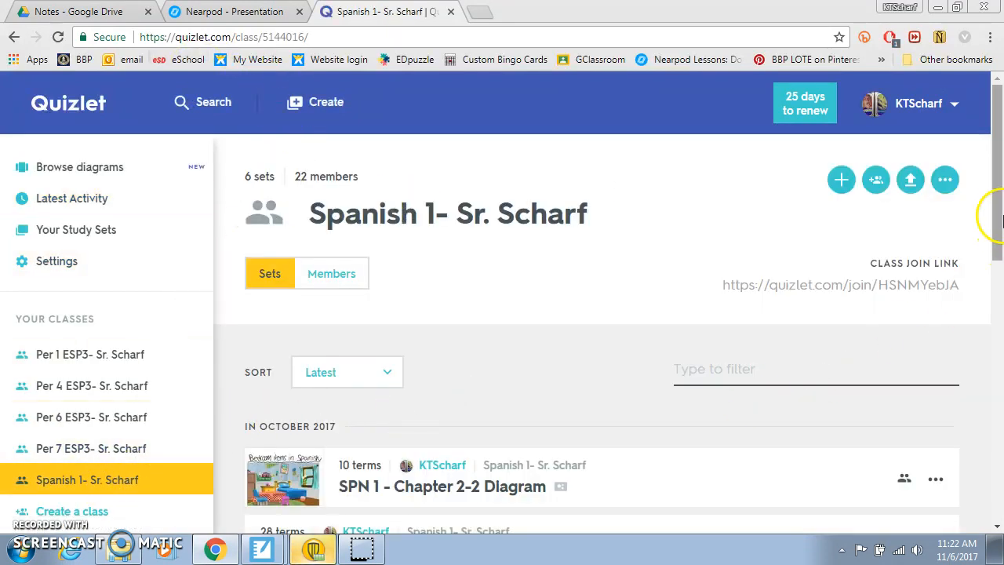
left_click_drag(994, 212, 996, 290)
left_click(440, 314)
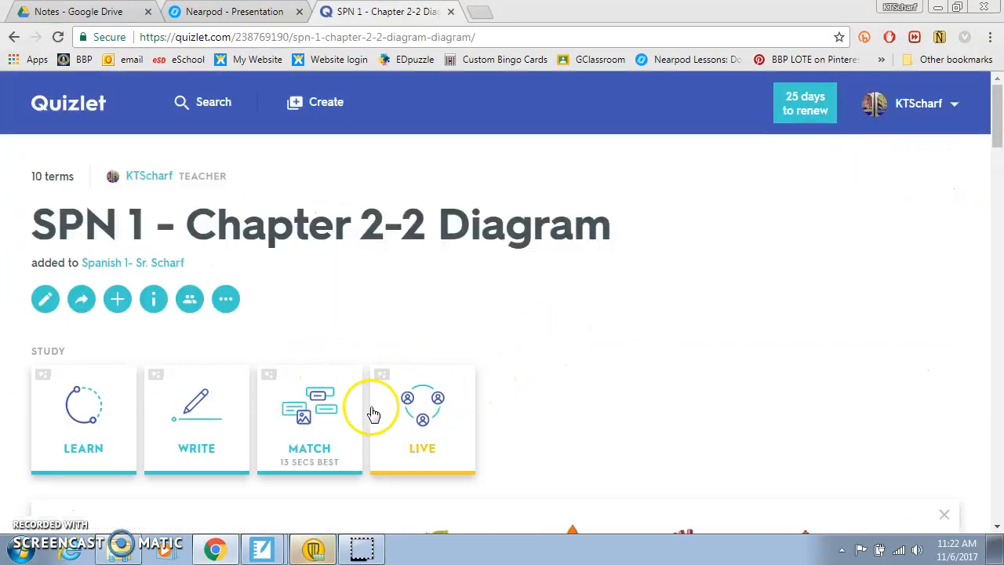
left_click(311, 405)
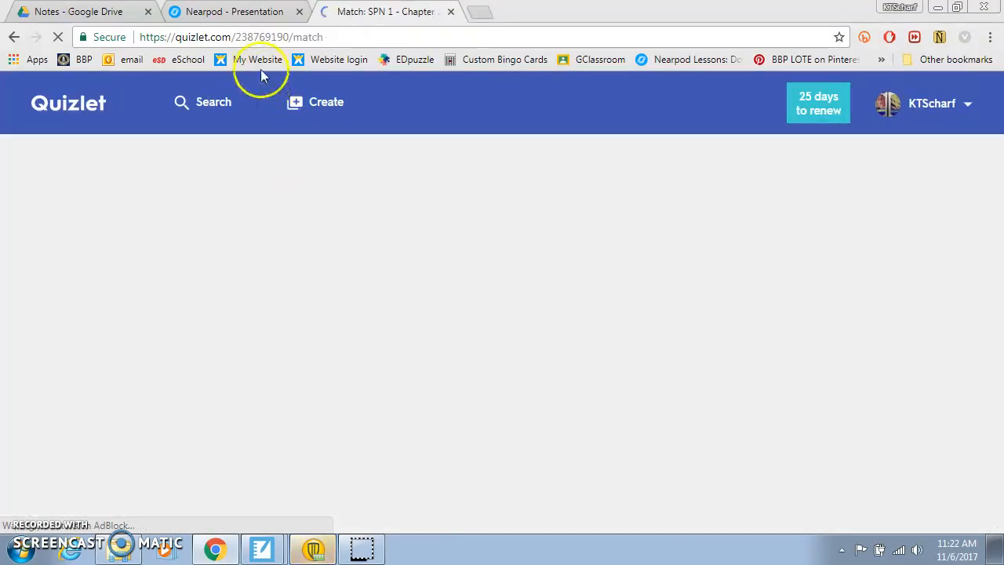
- Copy the web address of the Quizlet Match game and return to the web content form in Nearpod
left_click(252, 37)
key("ctrl+c")
right_click(253, 37)
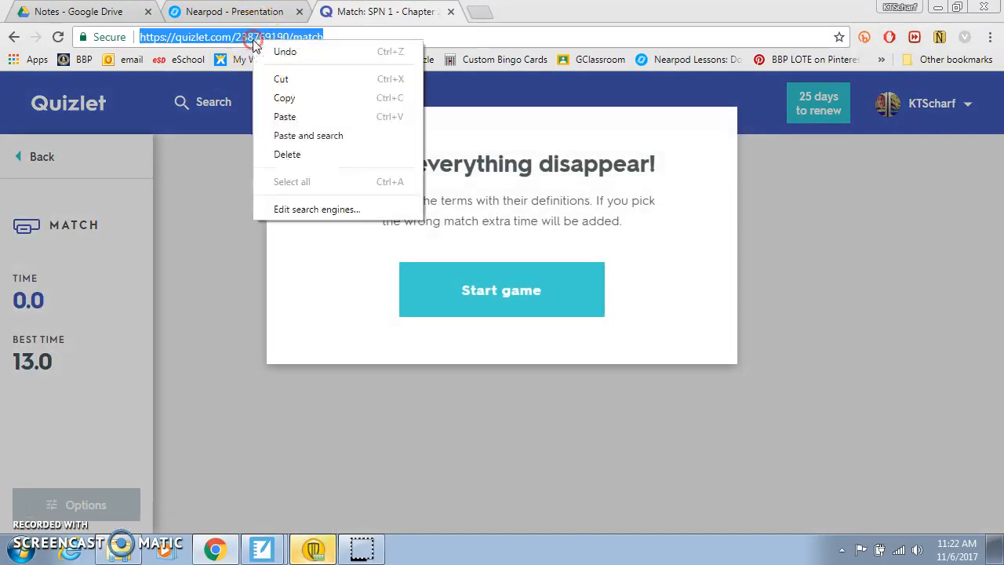
left_click(278, 97)
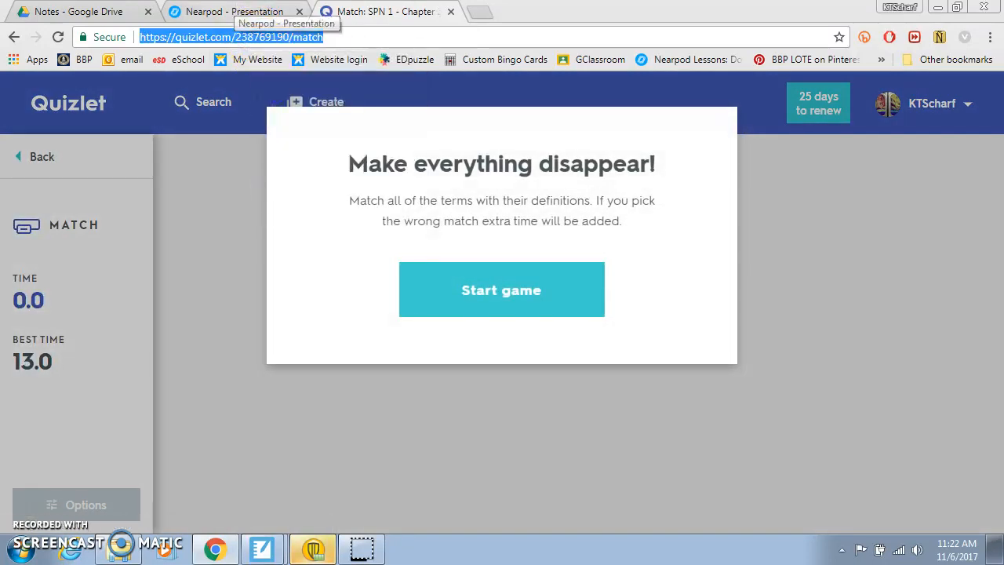
left_click(241, 11)
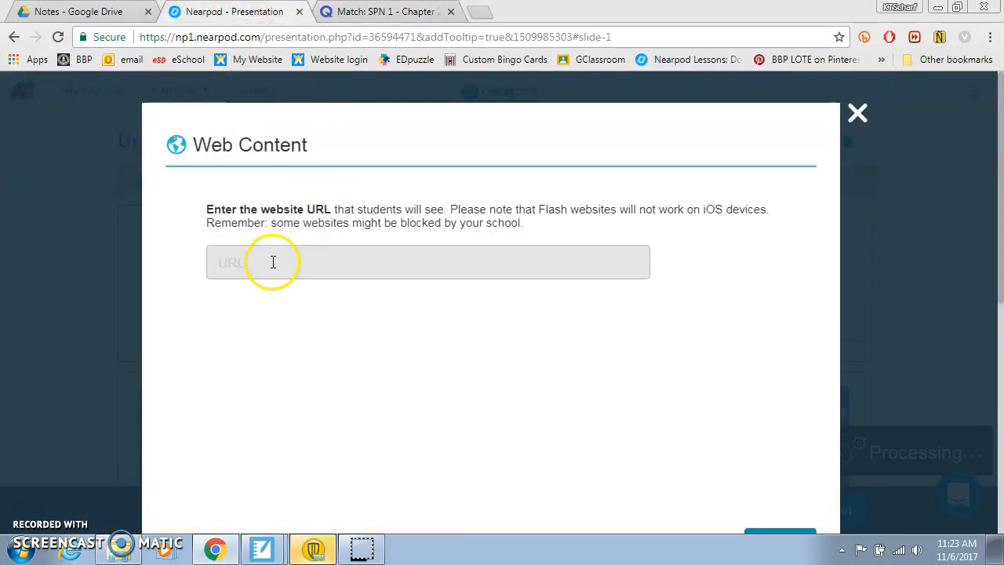
left_click(857, 113)
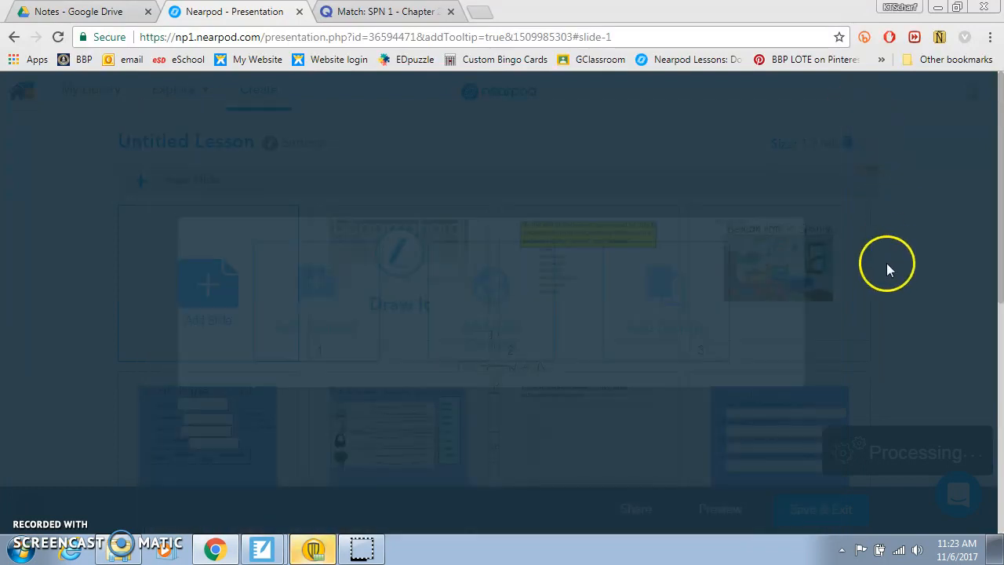
left_click(497, 313)
left_click(314, 263)
right_click(314, 262)
left_click(385, 353)
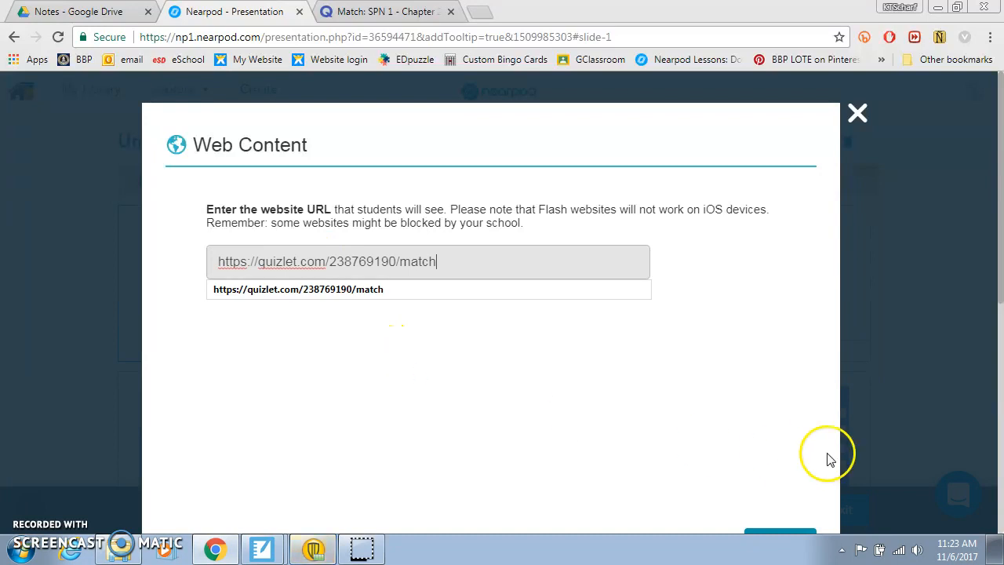
left_click_drag(1001, 290, 1000, 349)
left_click(779, 424)
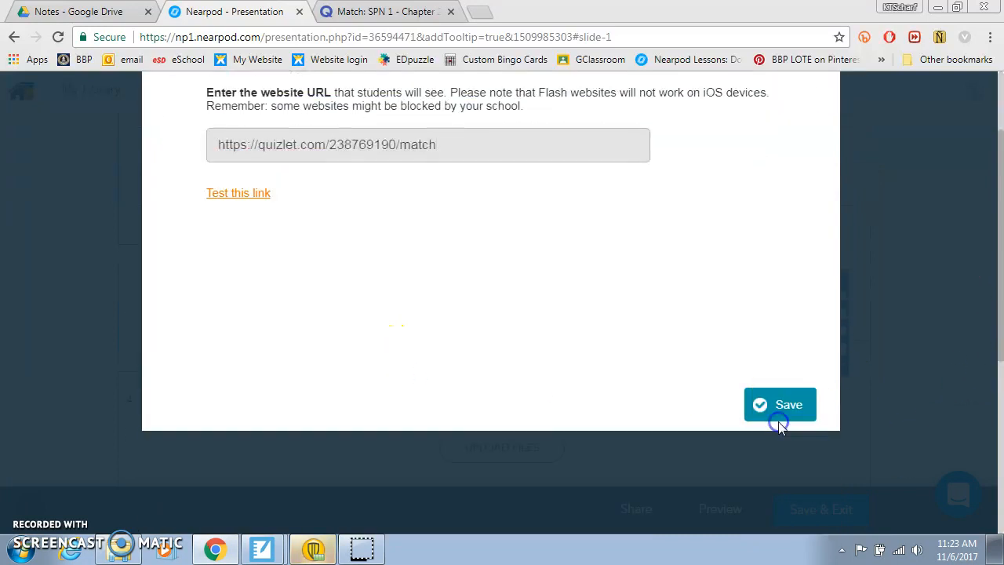
left_click(770, 415)
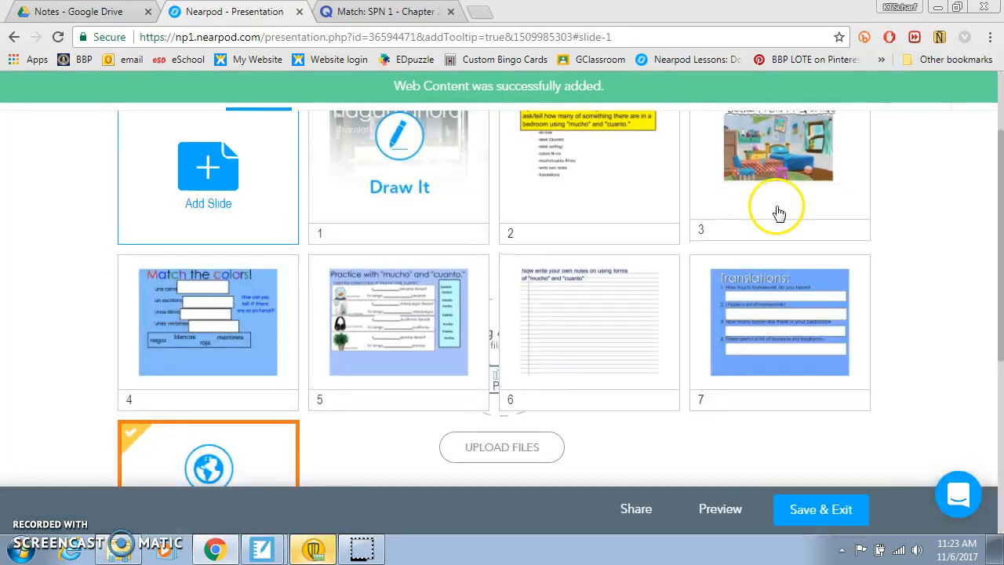
- Move the new Quizlet Match web content slide from the end of the lesson to position 3
left_click(223, 448)
mouse_move(223, 453)
left_mouse_down()
mouse_move(279, 331)
mouse_move(564, 217)
mouse_move(671, 139)
mouse_move(799, 134)
left_mouse_up()
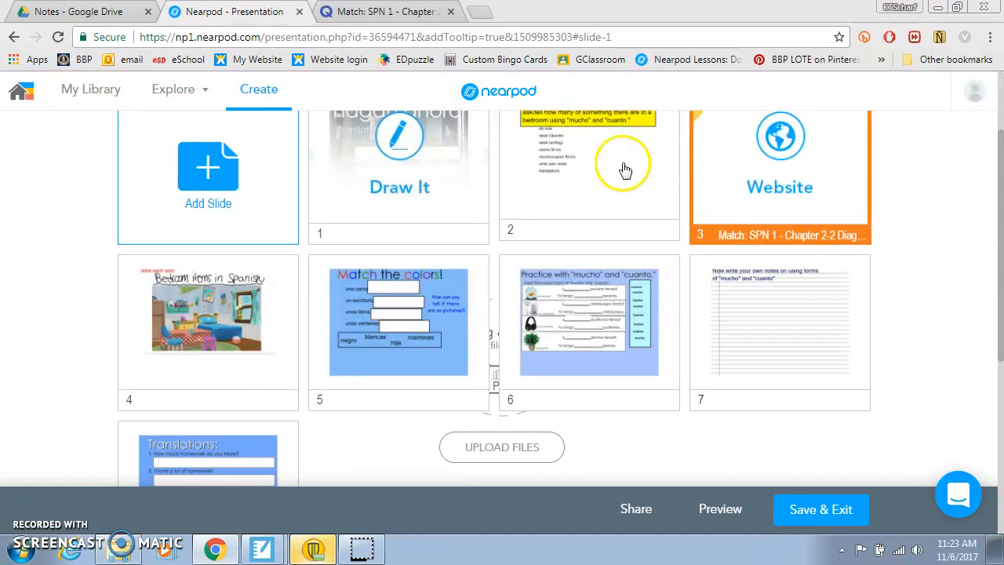
scroll(986, 224, "up", 1)
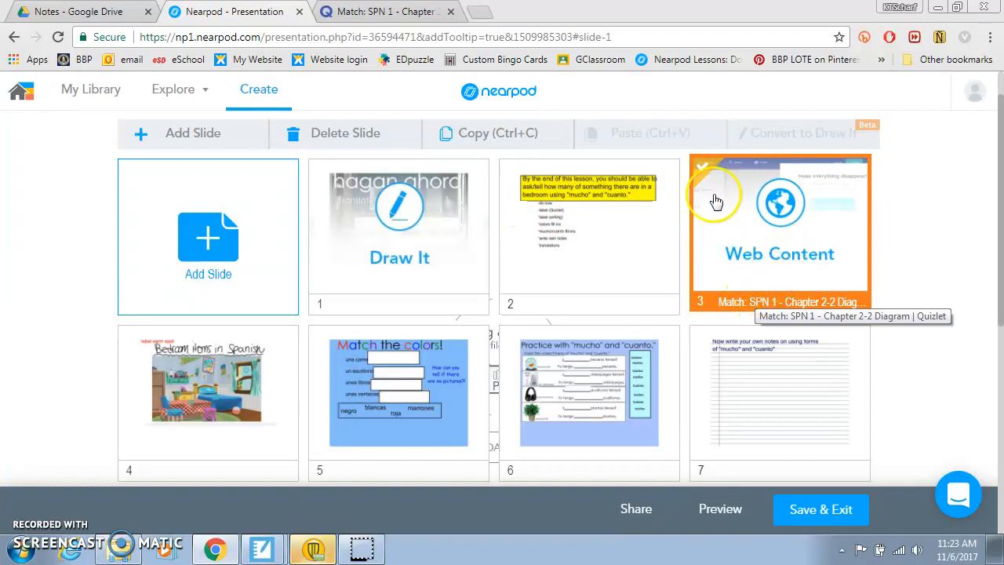
- Convert slide 4, the bedroom items in Spanish picture, to a Draw It activity without keeping the original slide
left_click(239, 379)
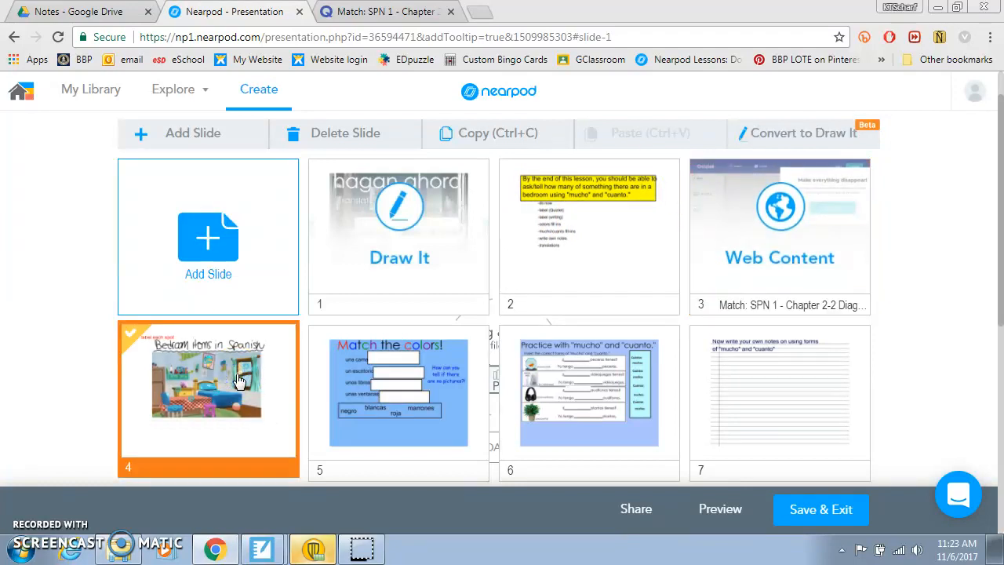
left_click(188, 392)
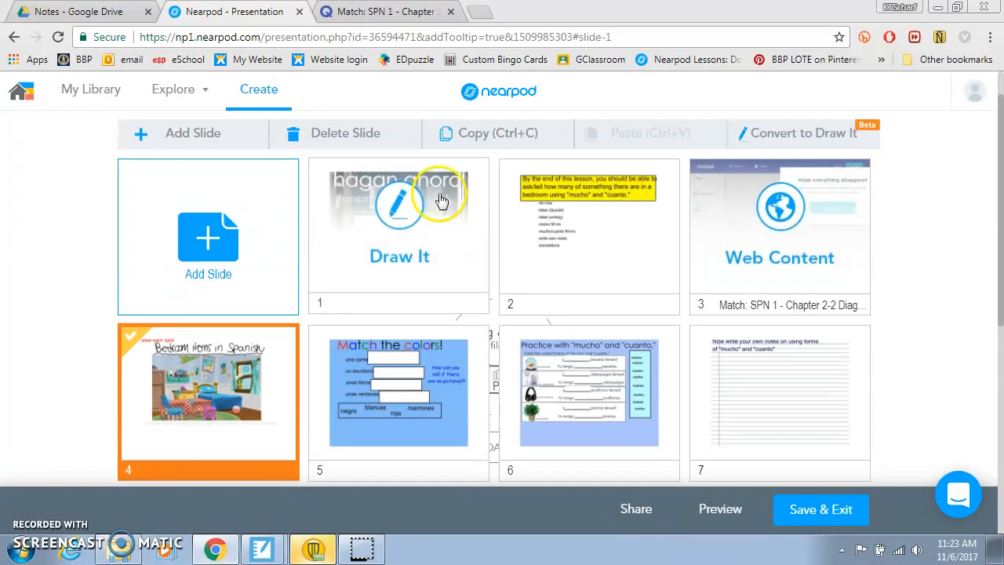
left_click(779, 133)
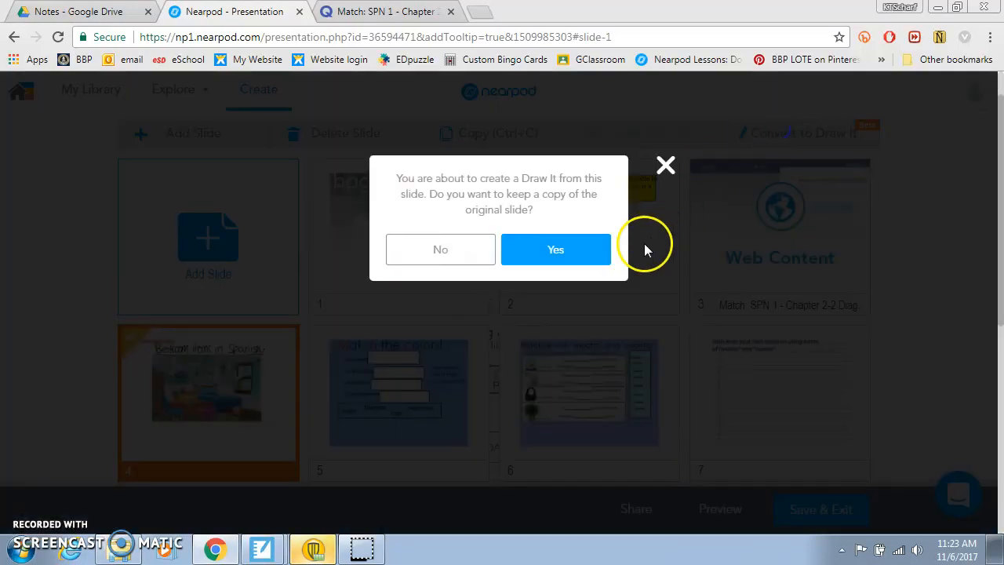
left_click(465, 252)
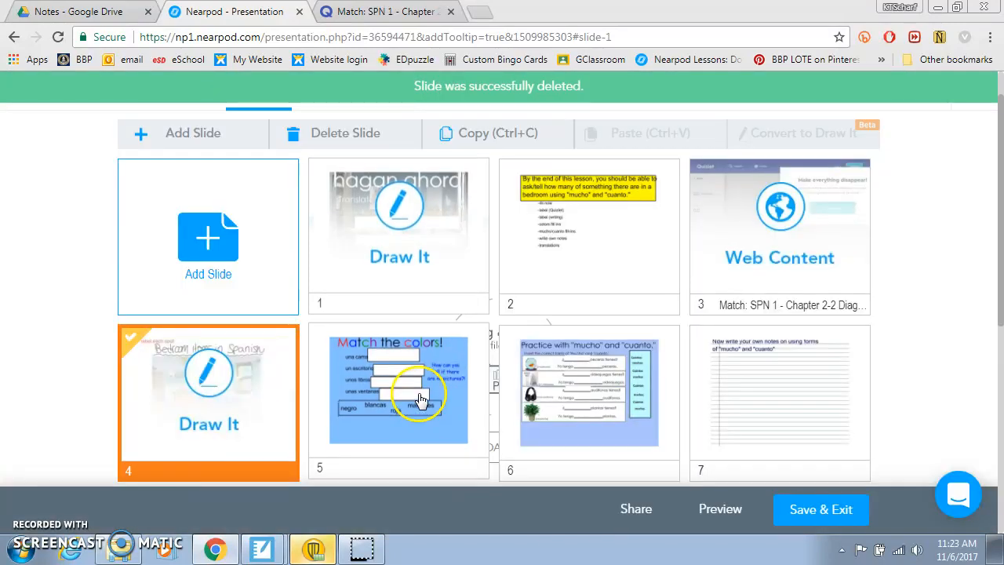
- Convert slide 5, "Match the colors!", to a Draw It activity without keeping the original slide
left_click(419, 397)
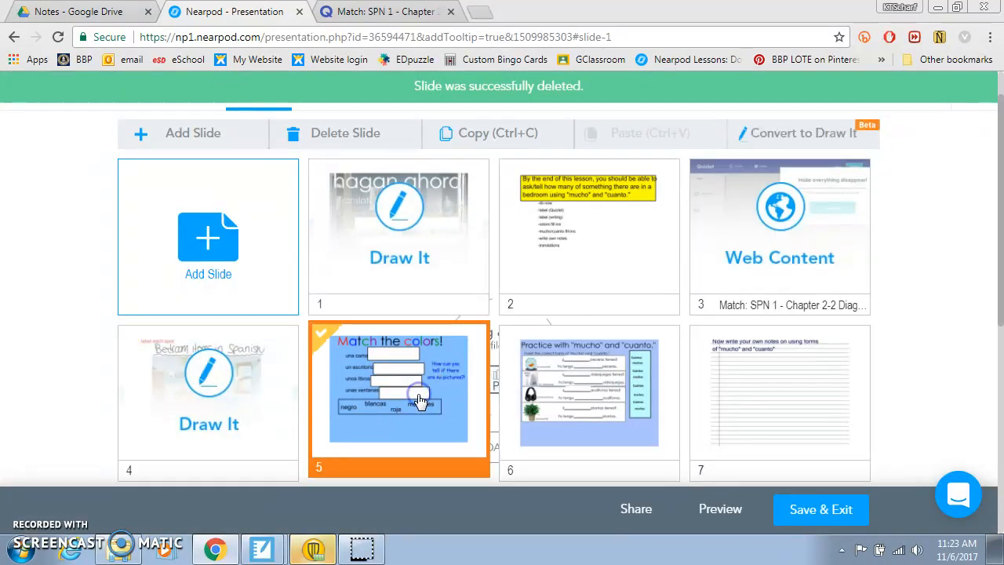
left_click(807, 131)
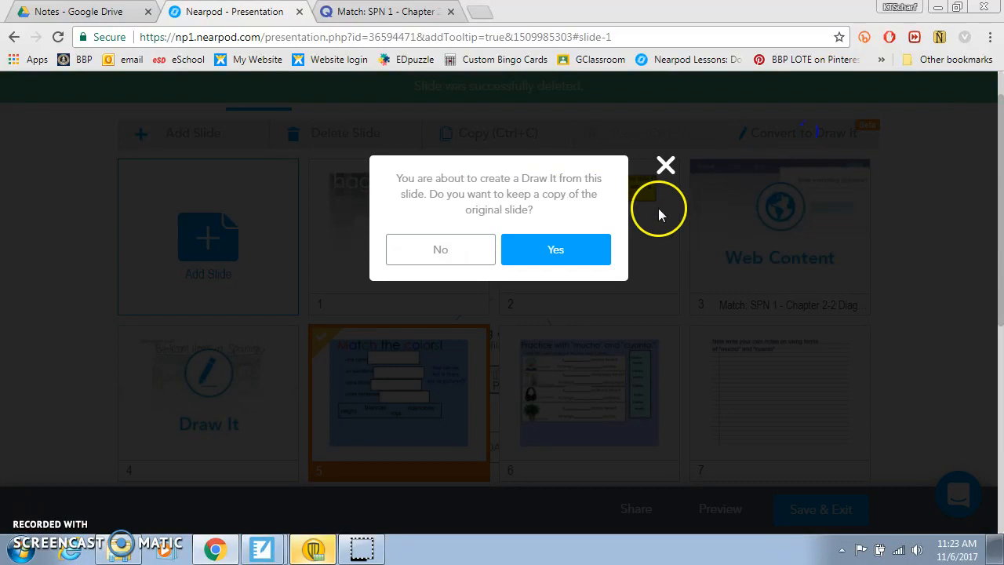
left_click(453, 250)
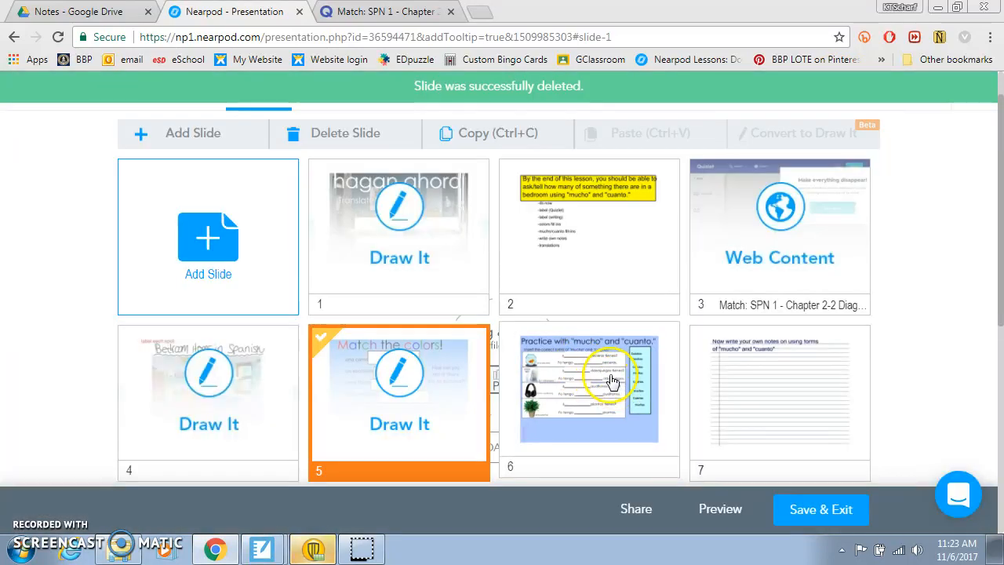
- Convert slide 6, the practice with "mucho" and "cuanto", to a Draw It activity without keeping the original slide
left_click(595, 369)
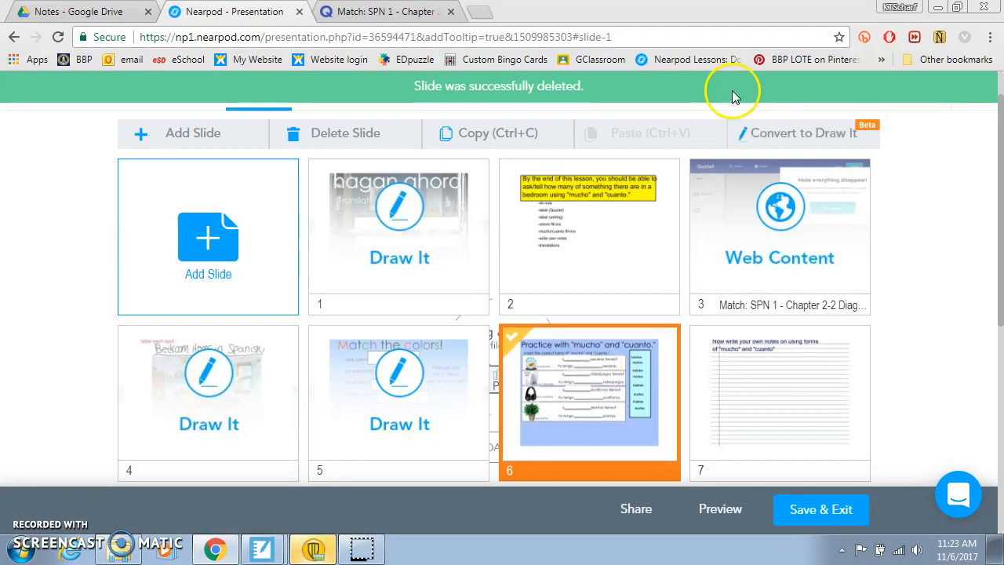
left_click(772, 133)
left_click(451, 248)
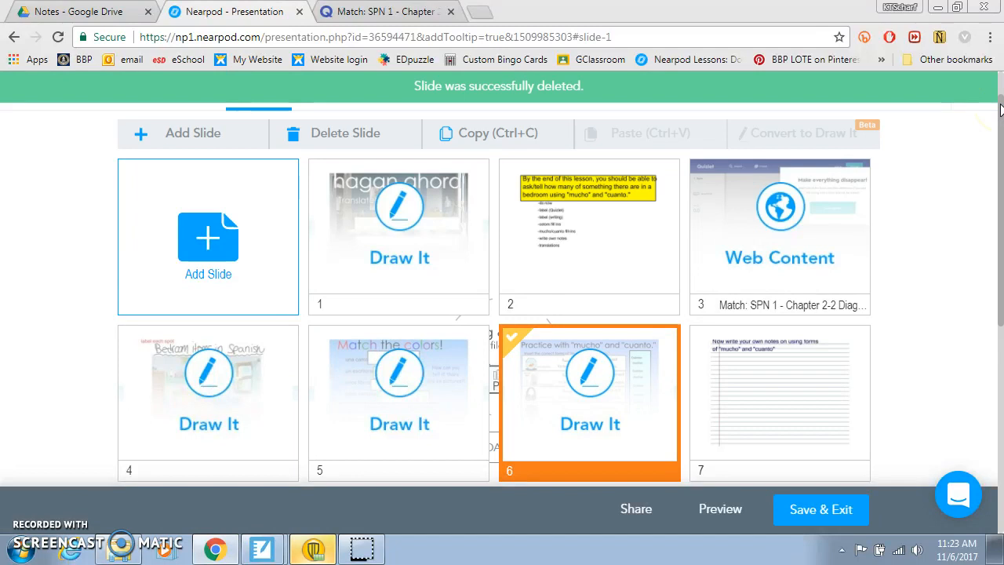
- Convert slide 8, "Translations", to a Draw It activity without keeping the original slide
left_click_drag(999, 108, 996, 180)
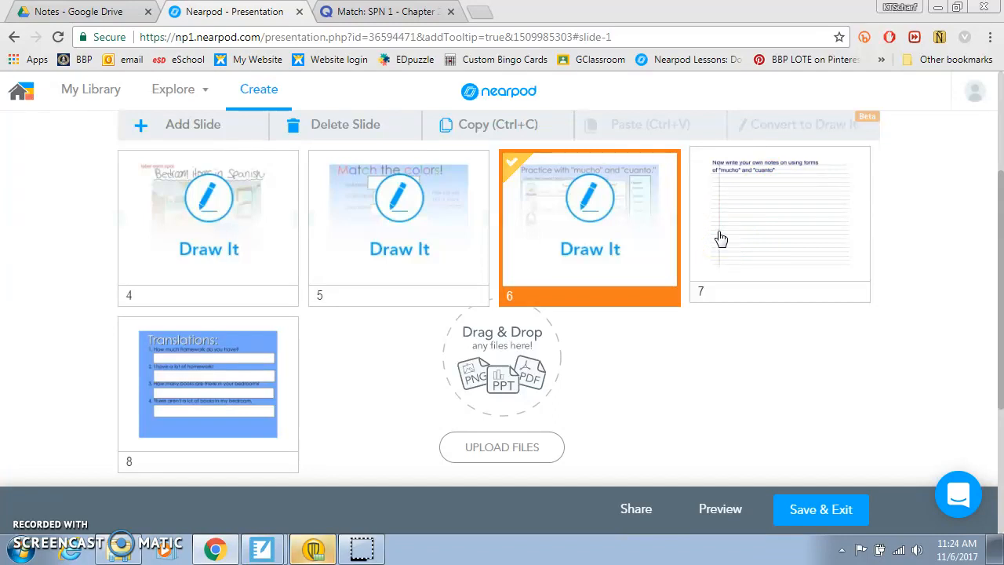
left_click(197, 342)
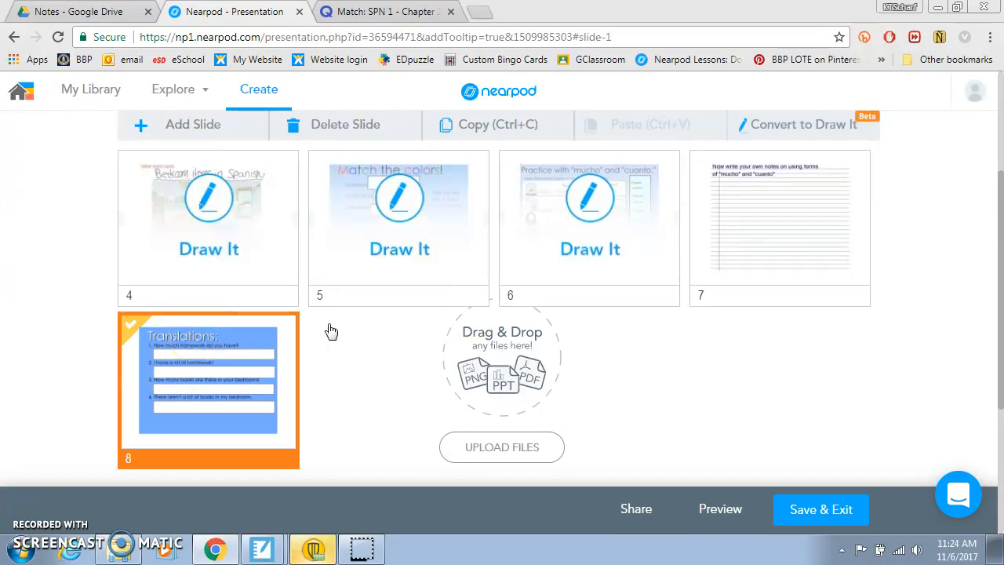
left_click(773, 135)
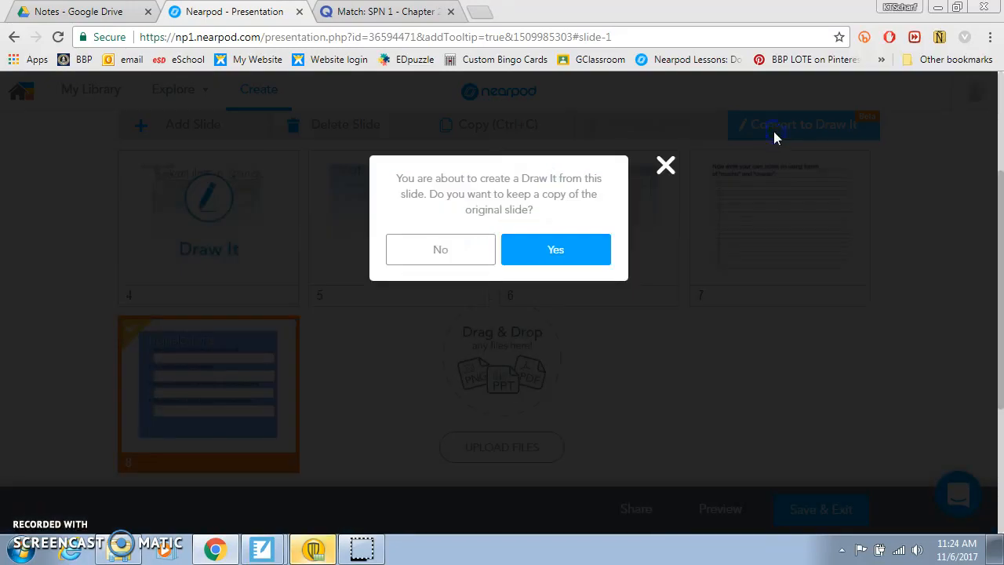
left_click(473, 254)
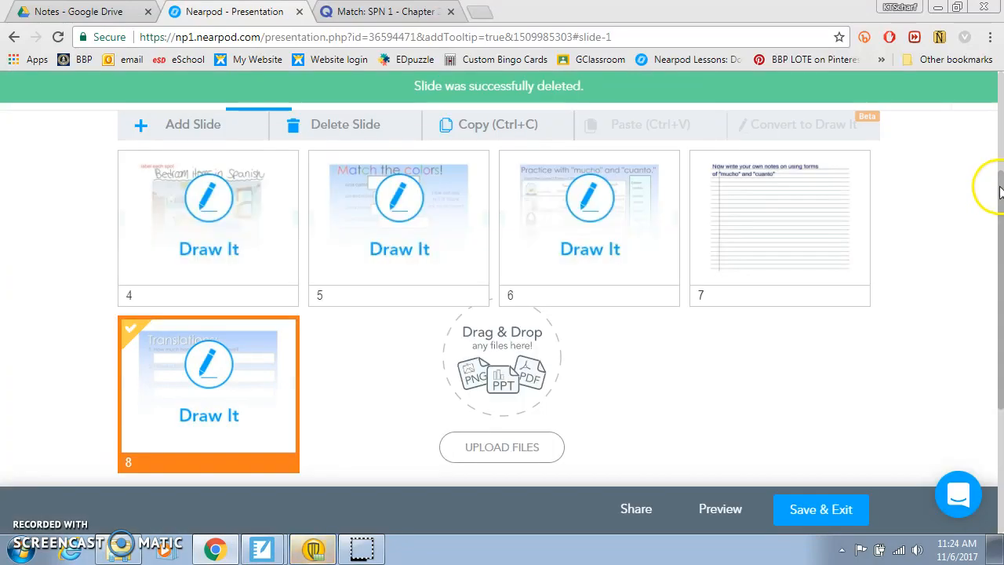
- Look at the title, grade and subject options in the lesson details, and close them without changing anything
left_click_drag(999, 192, 999, 110)
left_click(280, 138)
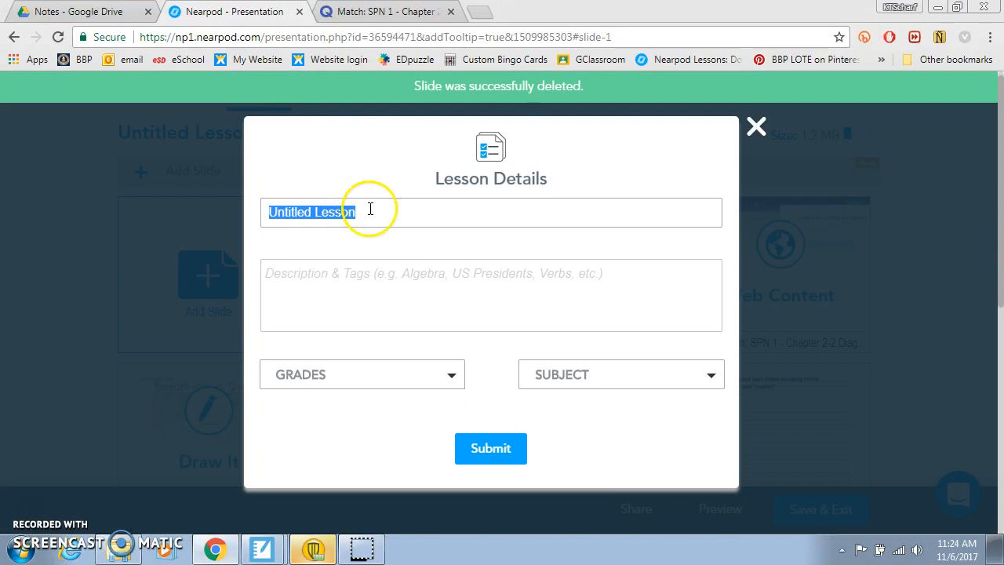
left_click(427, 376)
left_click(604, 388)
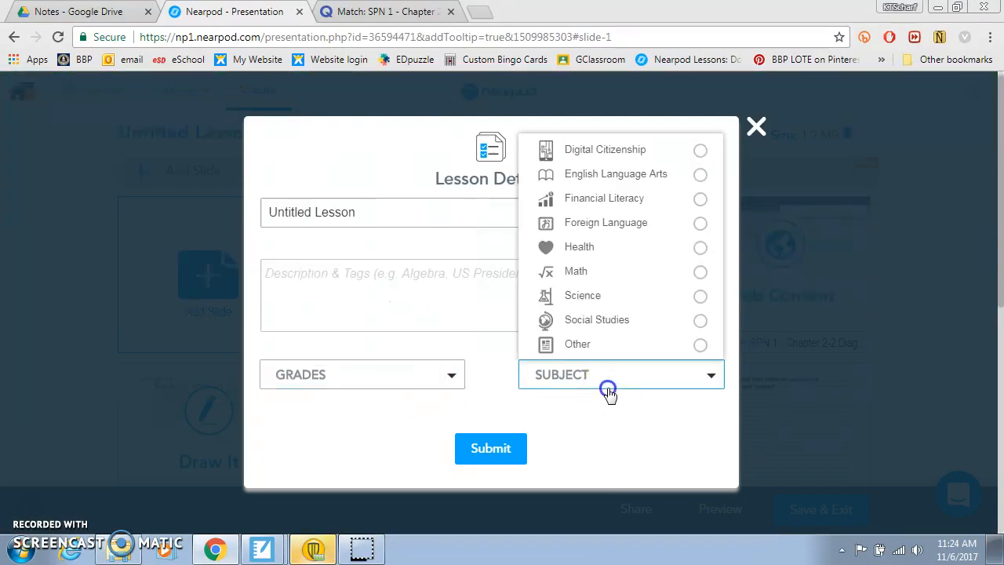
left_click(756, 127)
- Leave the lesson editor for My Library and open the SPANISH 1 folder to reach the 11.6.17 room vocab lesson
scroll(984, 219, "down", 2)
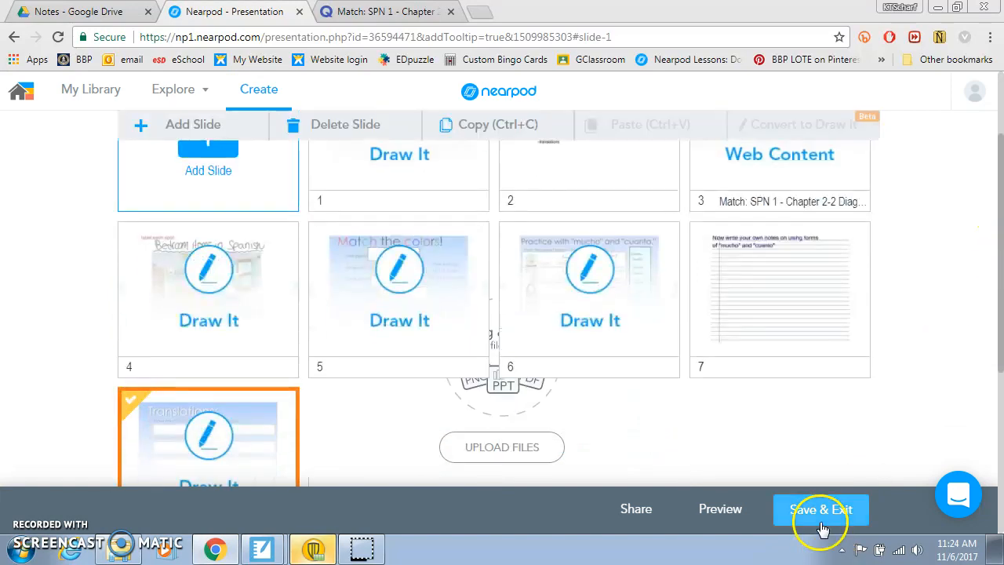
left_click(81, 94)
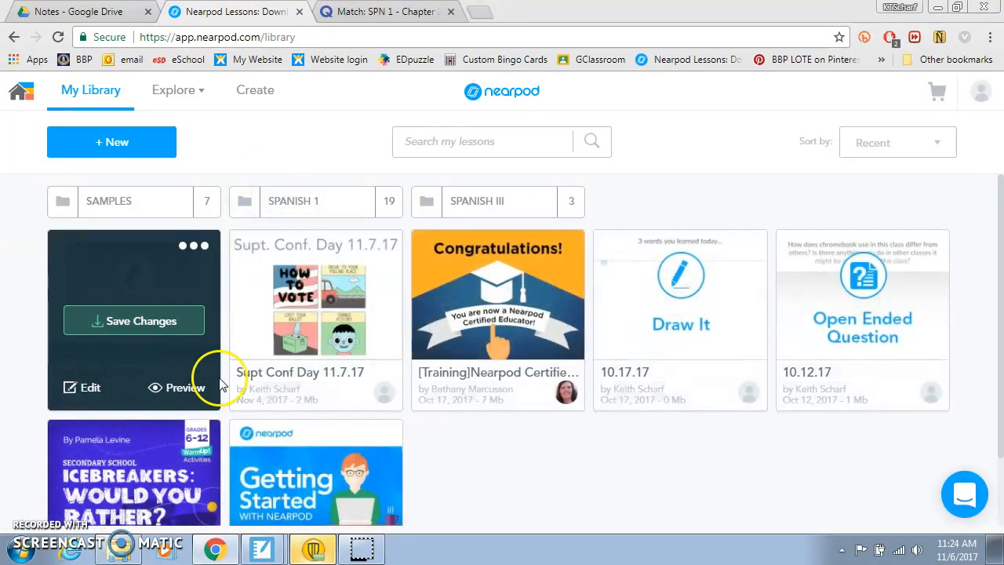
mouse_move(333, 228)
left_click(313, 198)
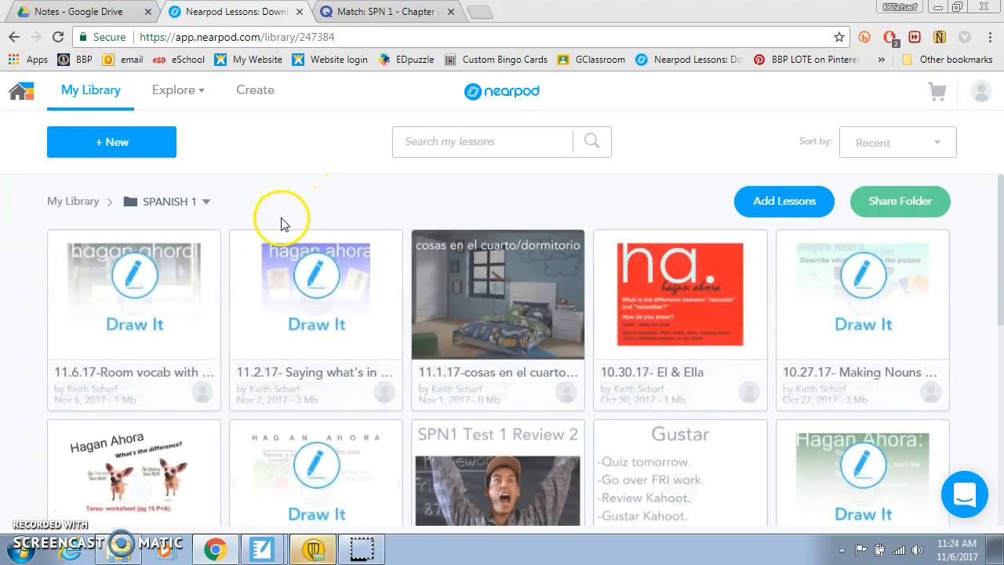
mouse_move(179, 368)
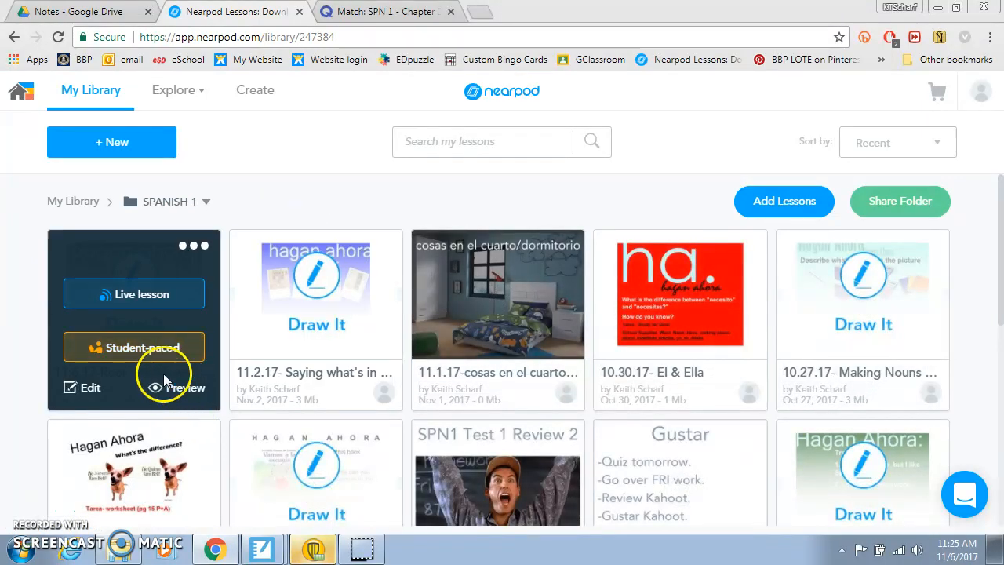